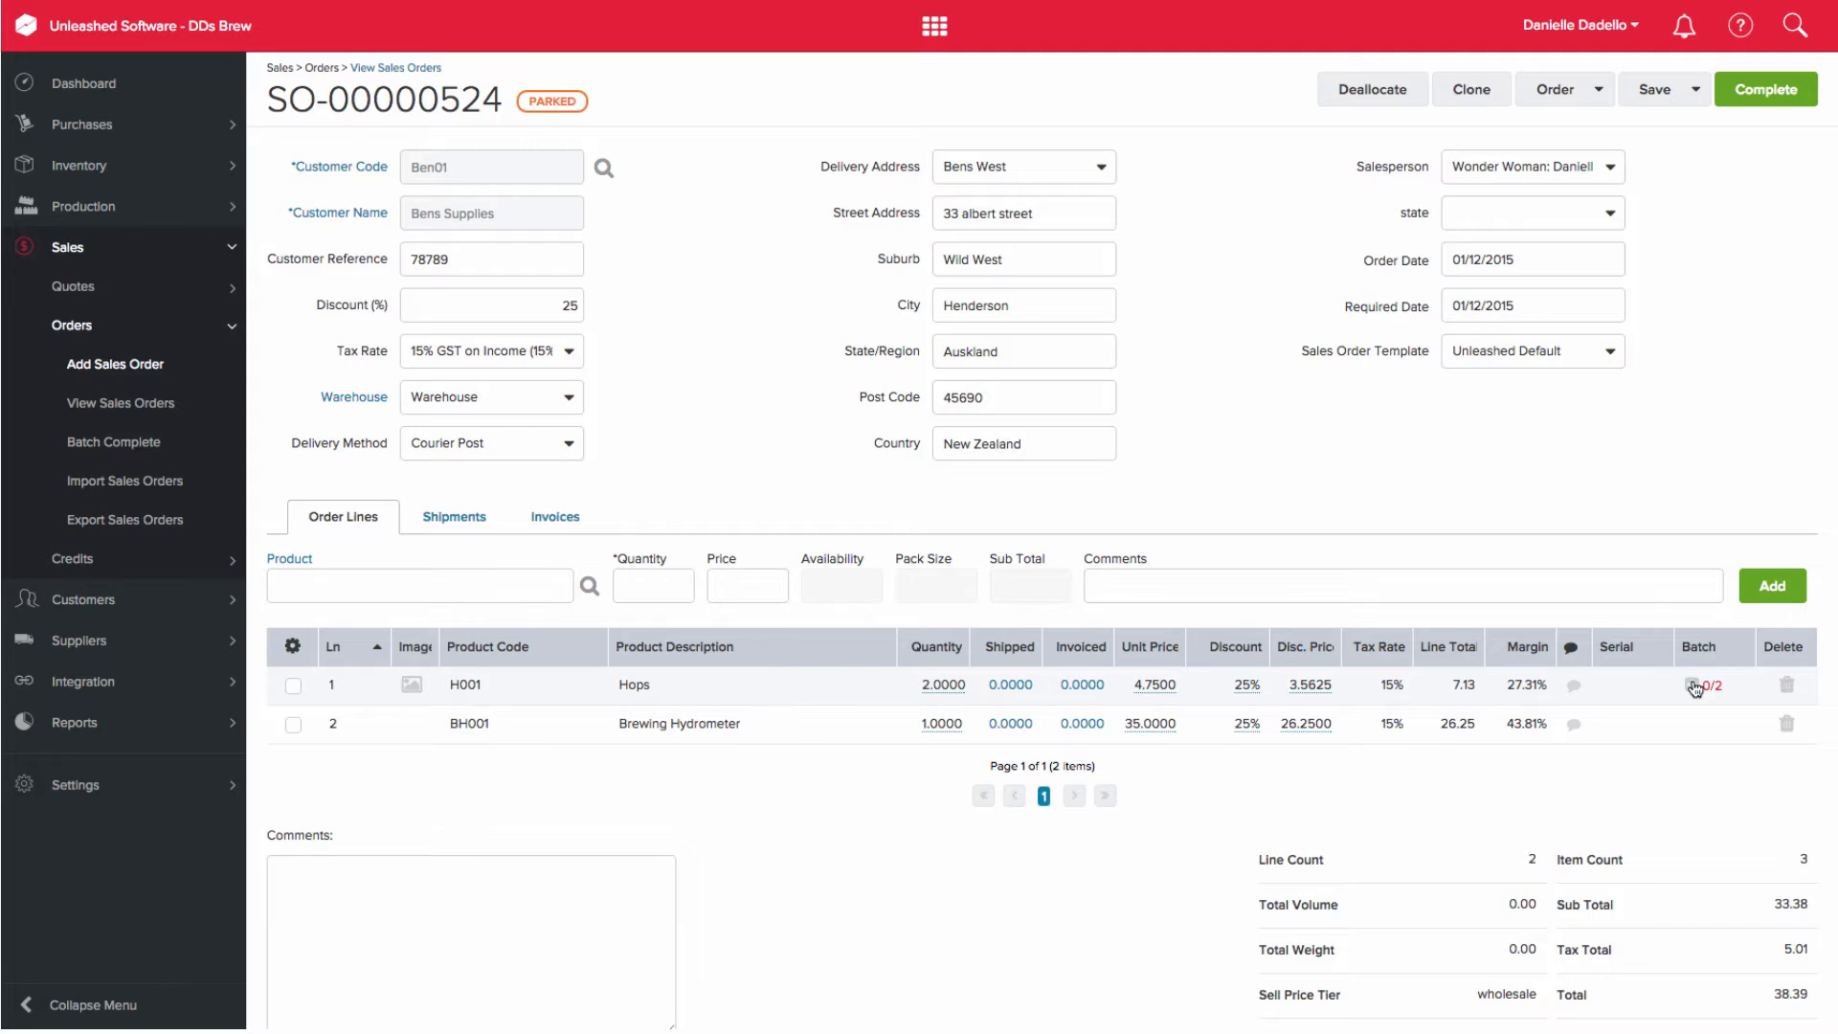
Allocate a quantity of 1 from batch 34566 and 2 from batch 6 to the Hops order line.
left_click(1693, 685)
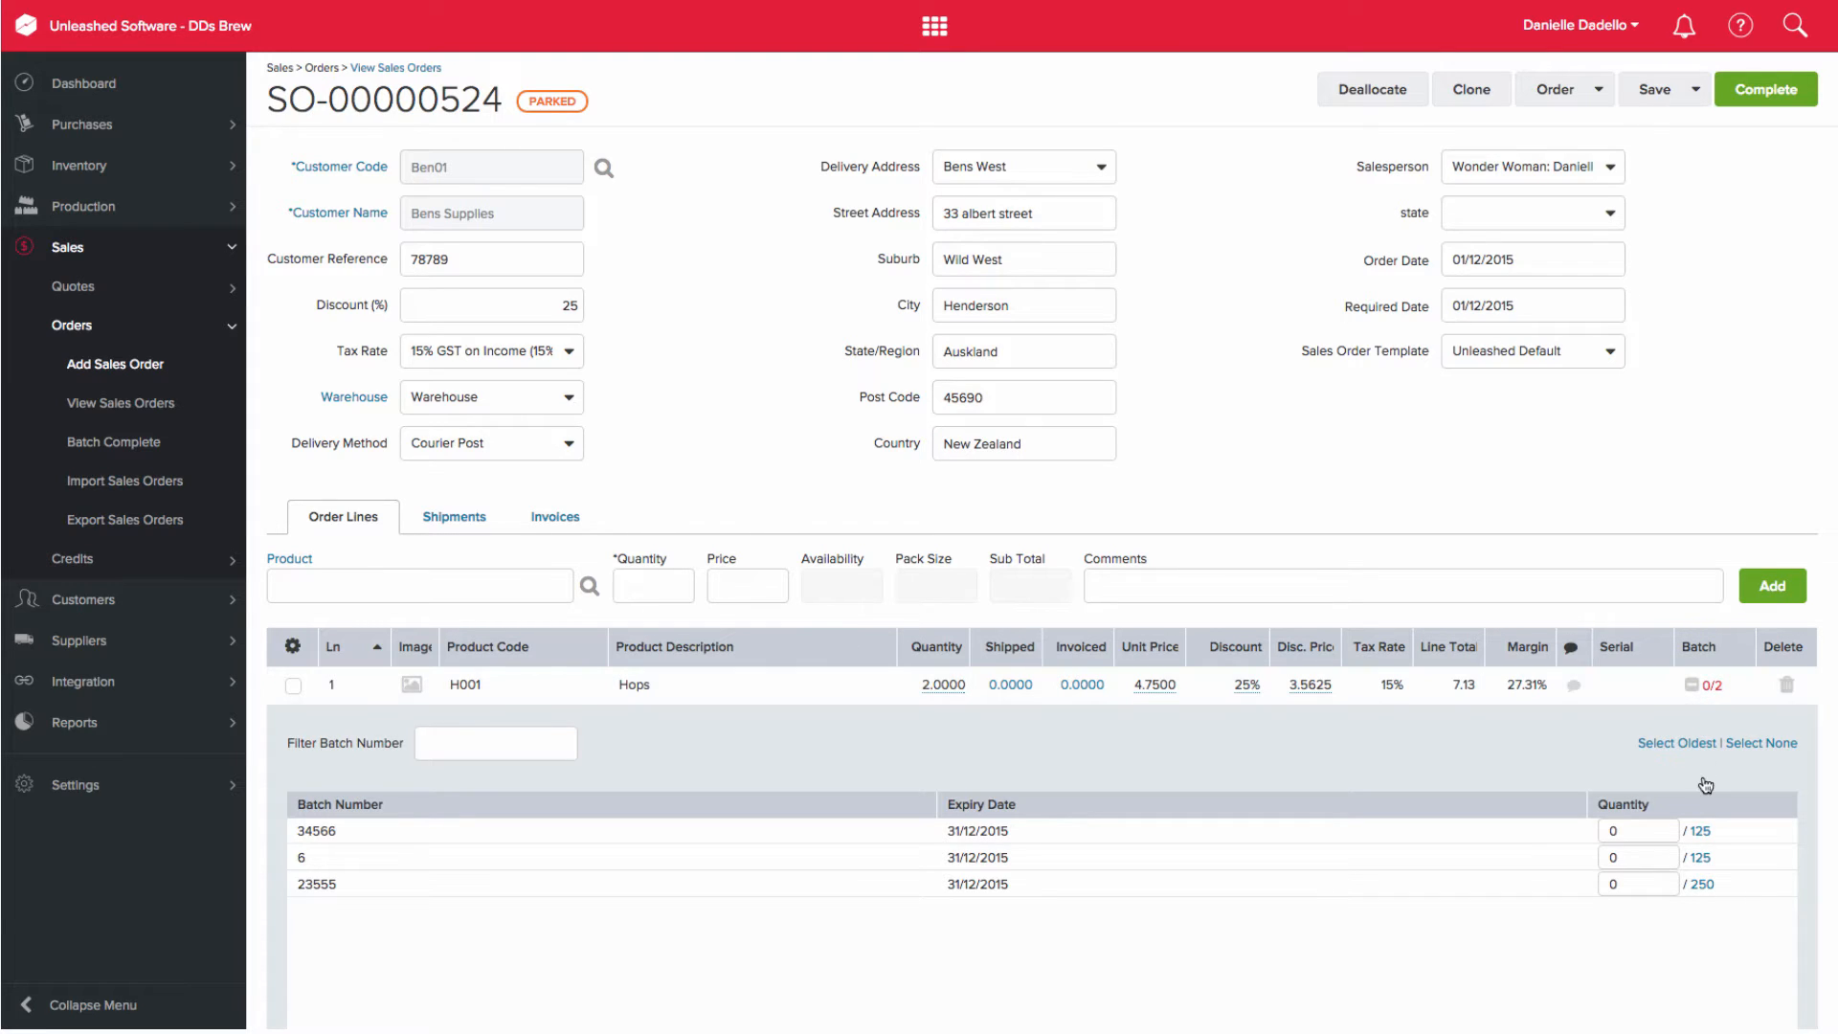
left_click(1613, 831)
key("BackSpace")
type("1")
left_click(1607, 858)
key("BackSpace")
type("2")
Correct batch 6's quantity to 1 on the Hops order line and close the batch list.
left_click(1621, 935)
double_click(1616, 858)
type("1")
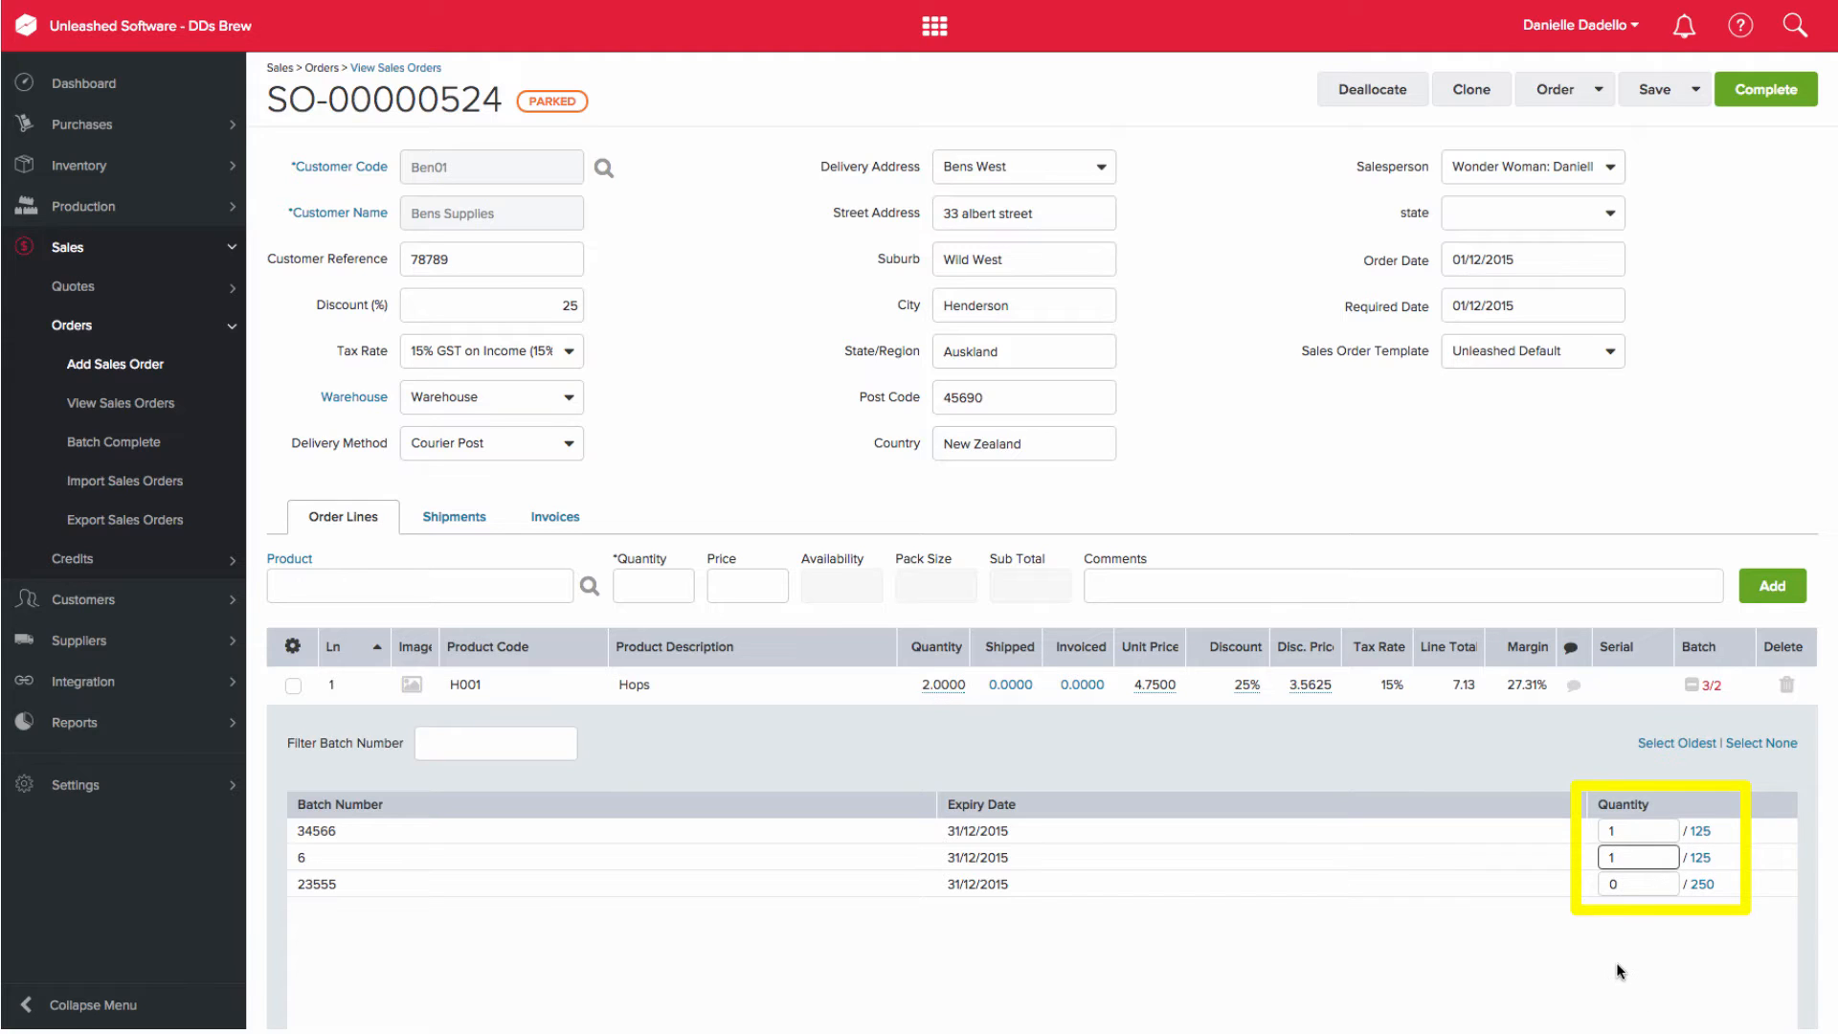
left_click(1616, 962)
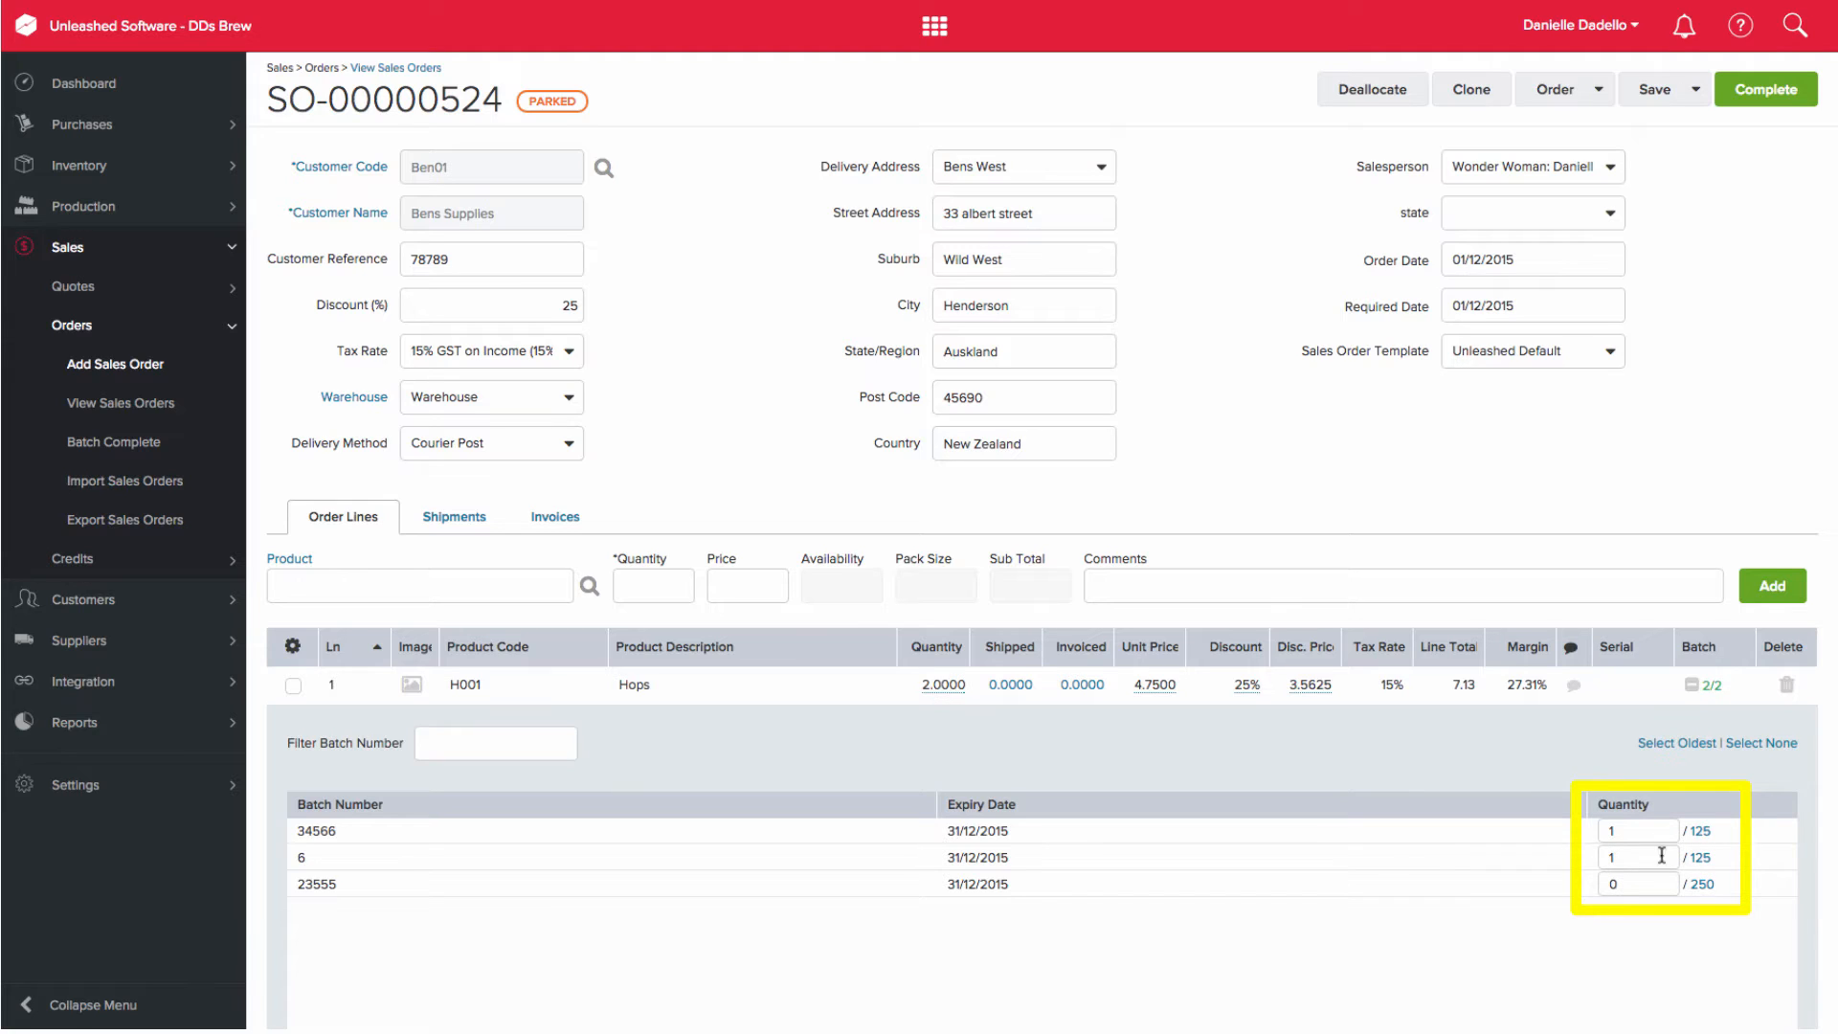
left_click(1691, 691)
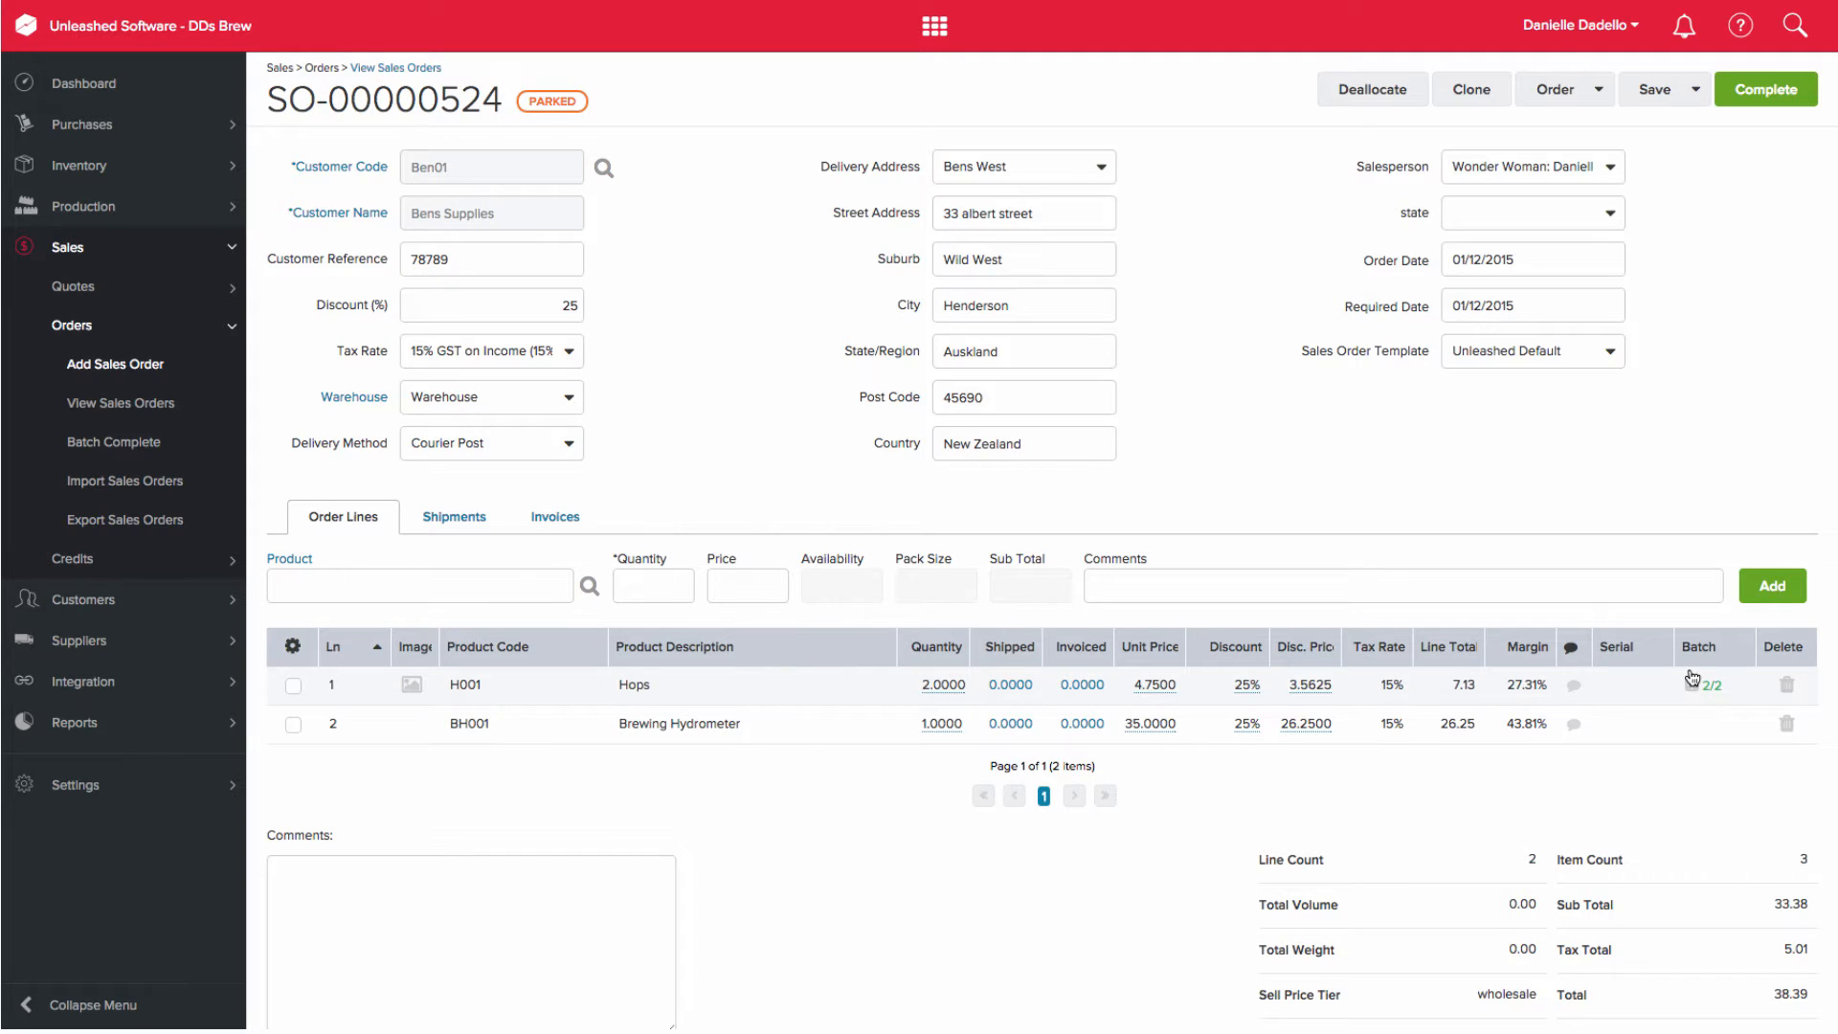
Create a shipment from the sales order and open the batch allocation of its Hops line.
left_click(1598, 89)
left_click(1585, 125)
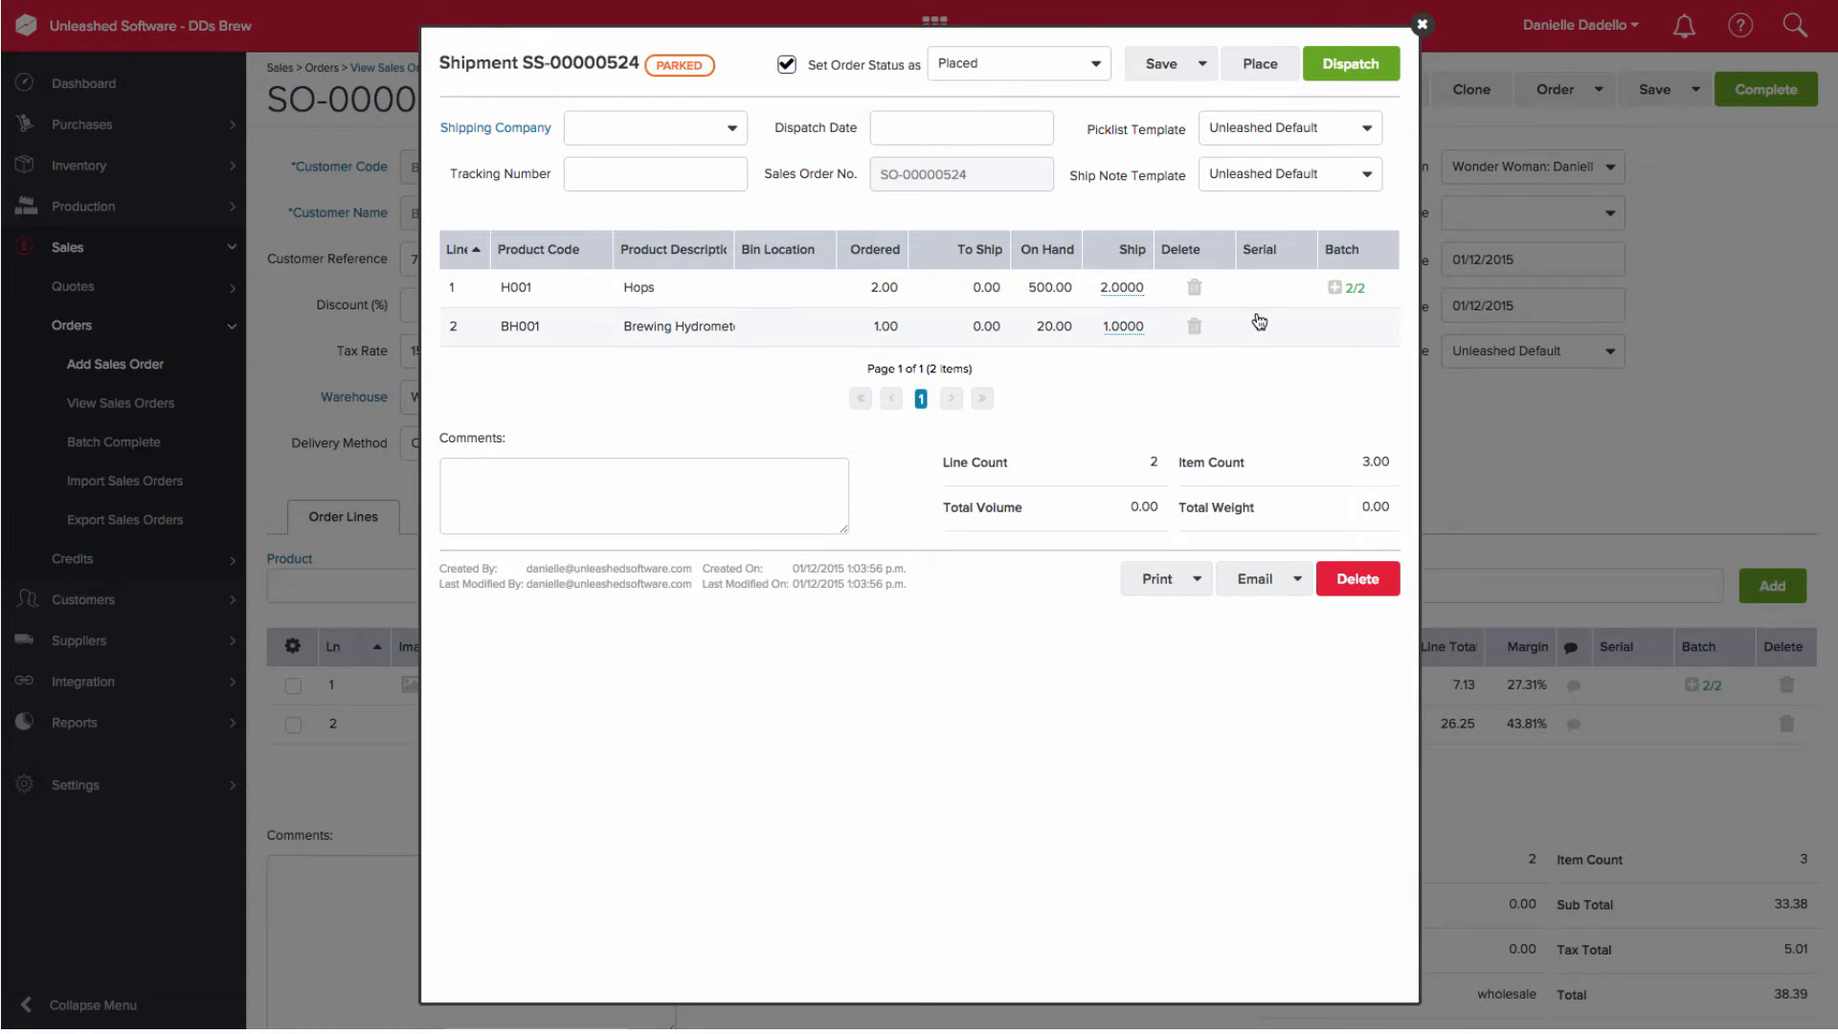
left_click(1335, 289)
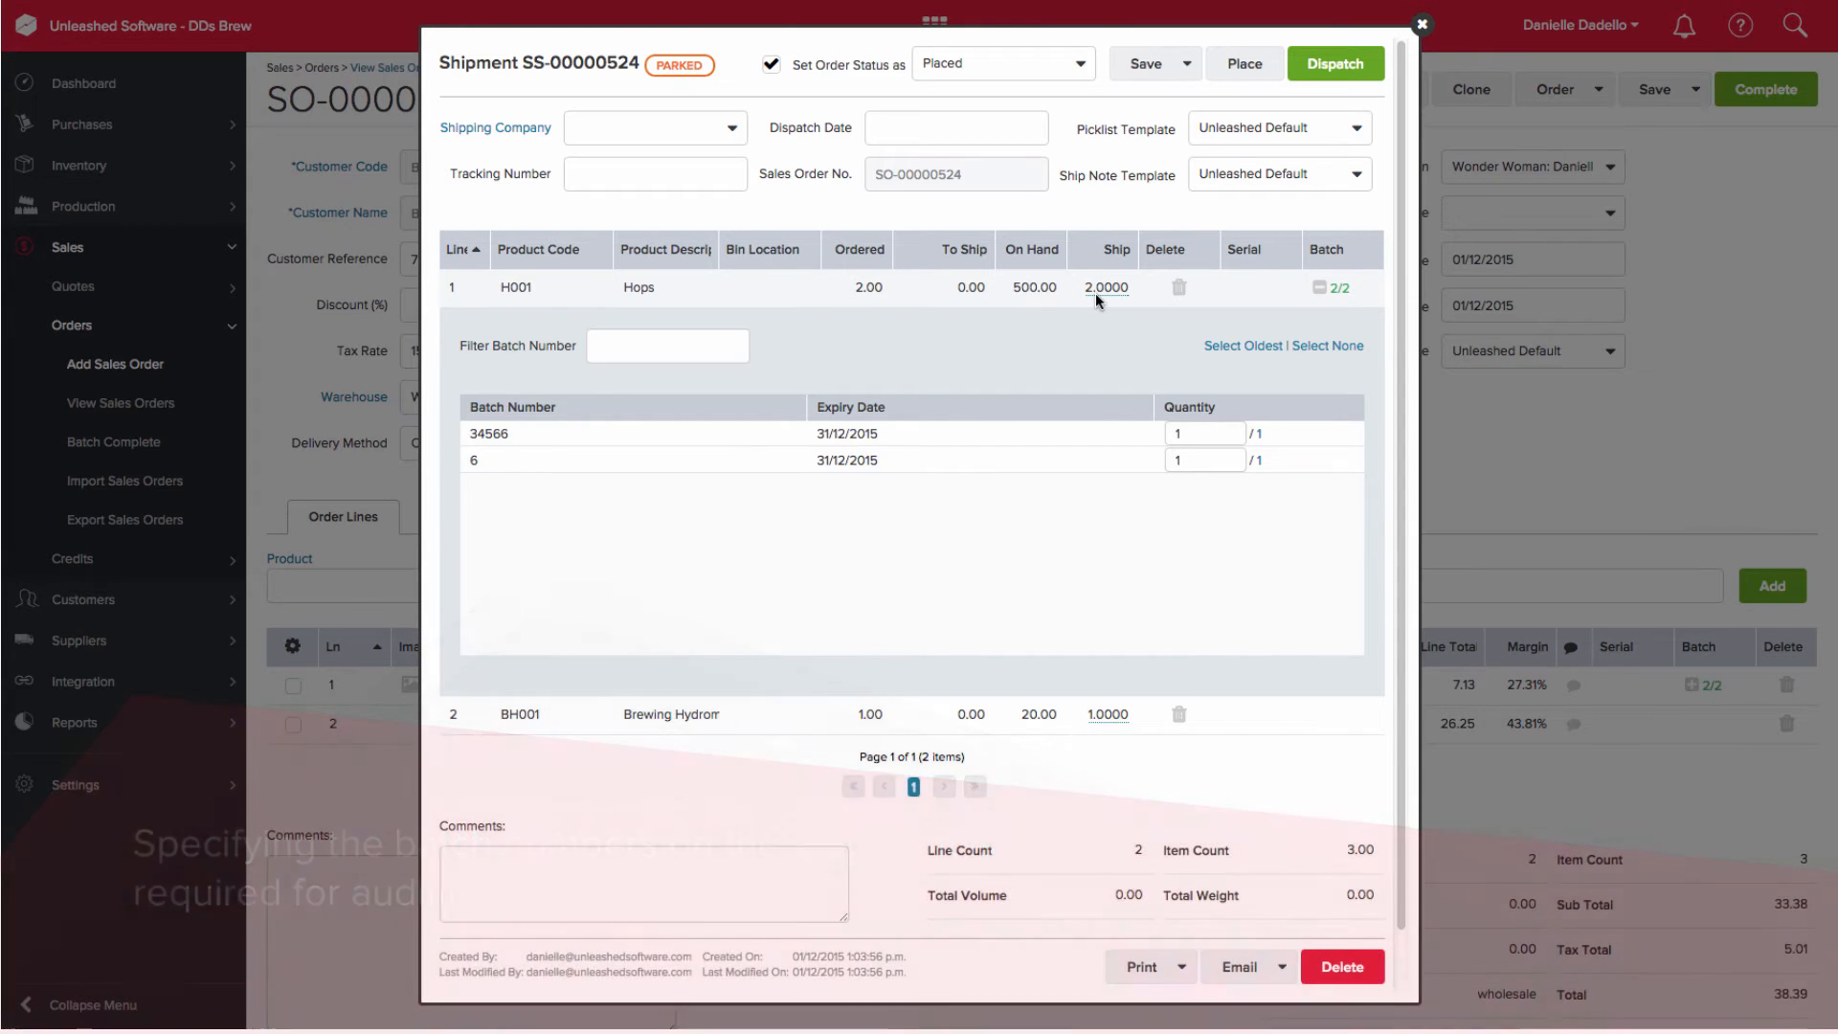
Set the Hops ship quantity to 1 and batch 6's quantity to 0 in the shipment.
left_click(1095, 293)
left_click(1122, 431)
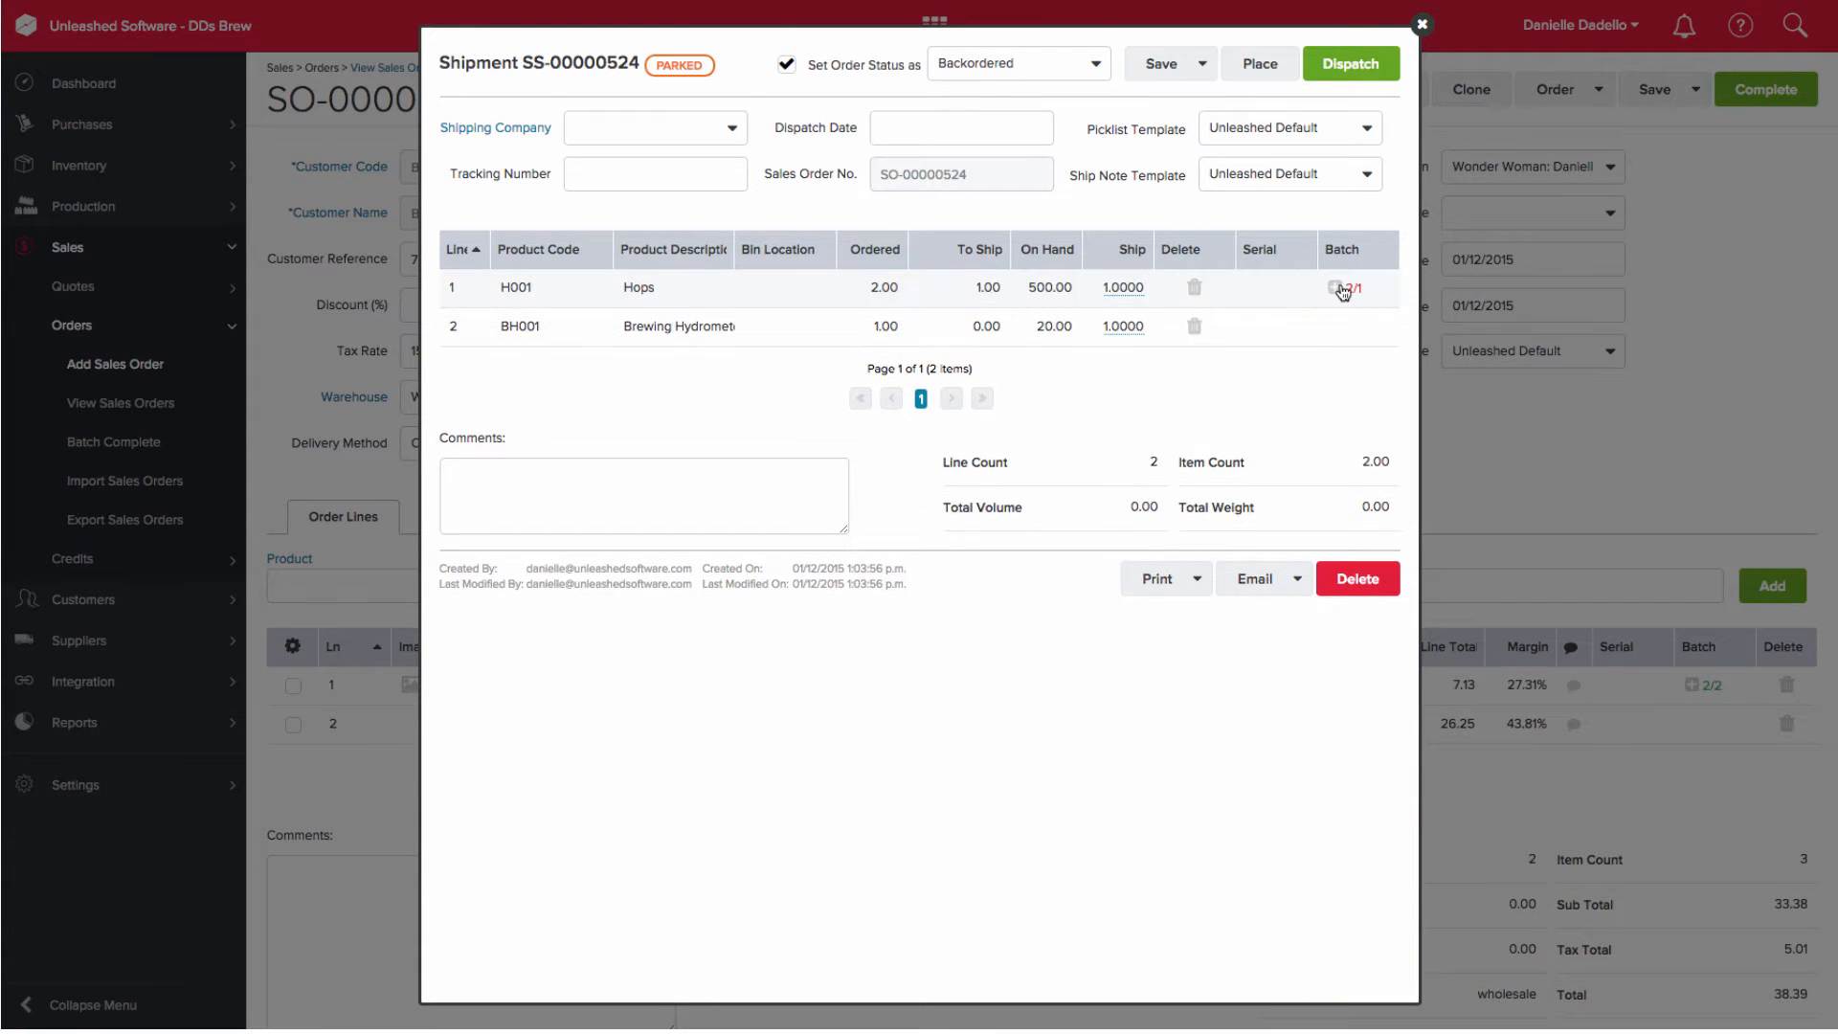
left_click(1336, 289)
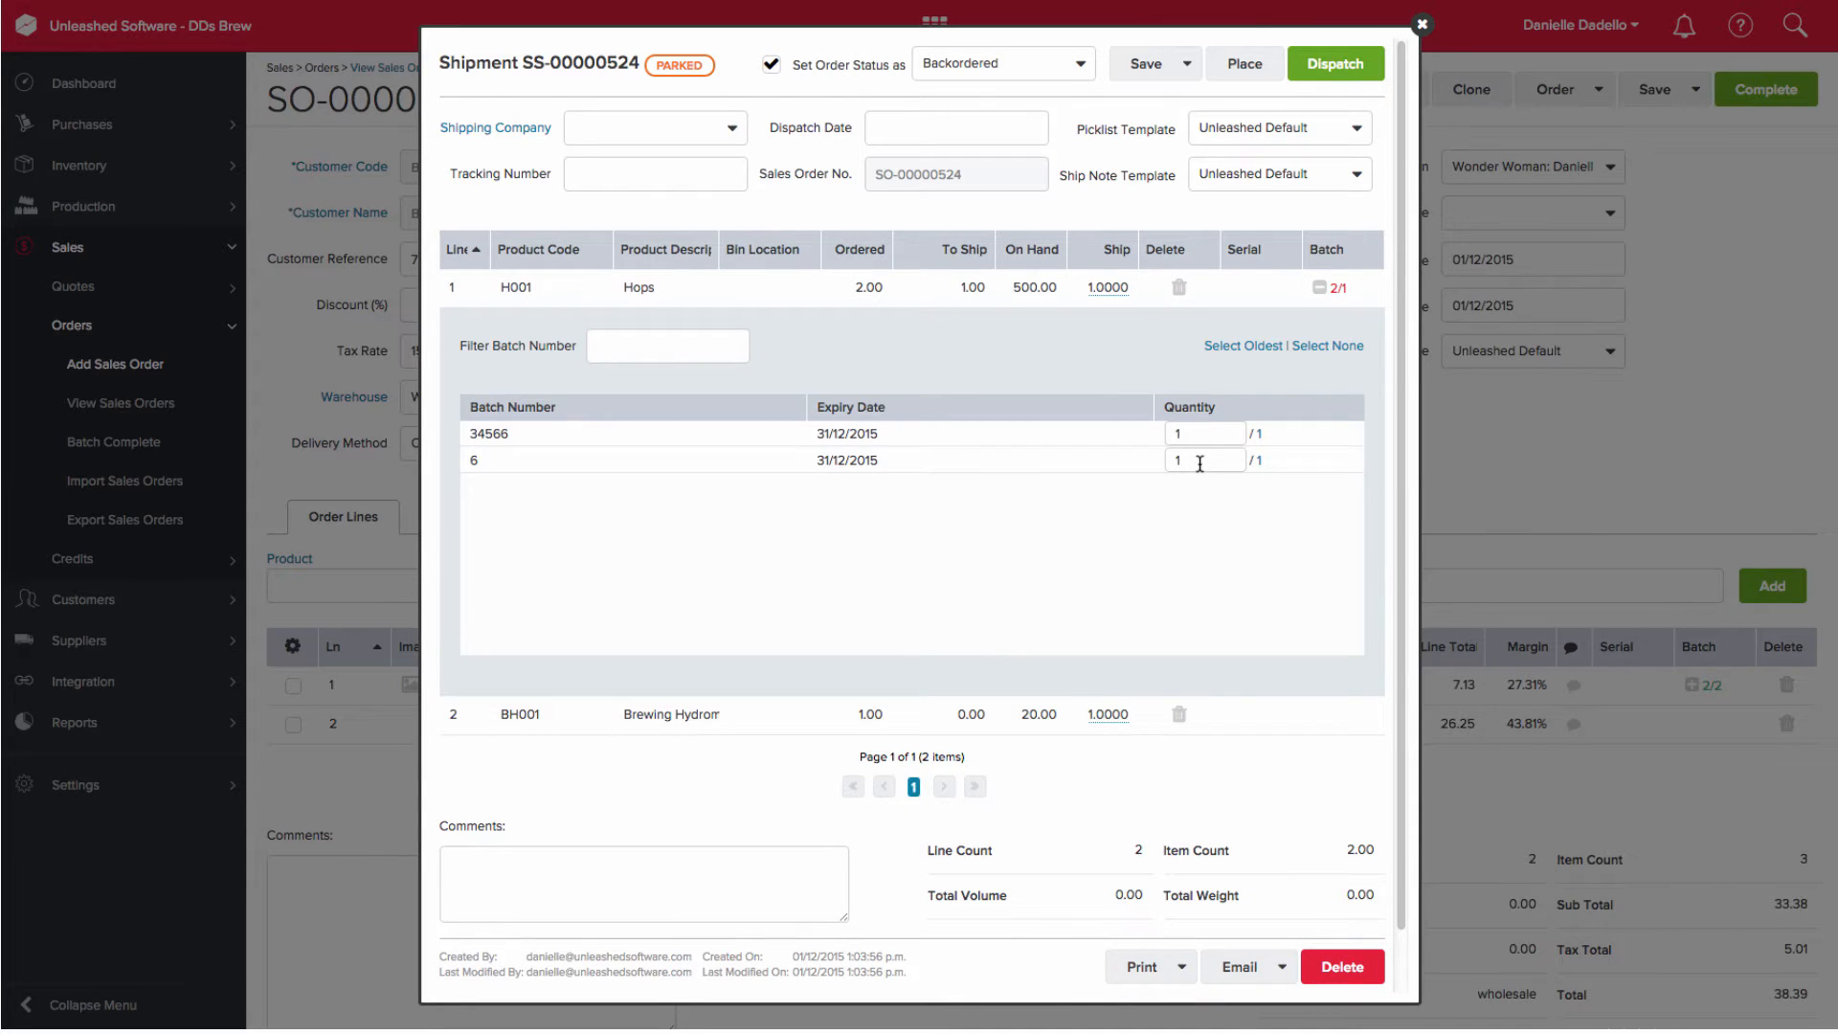
left_click(1170, 460)
type("0")
left_click(1203, 432)
Dispatch the shipment with a Hops ship quantity of 2 and the oldest batches selected.
left_click(1111, 289)
type("2")
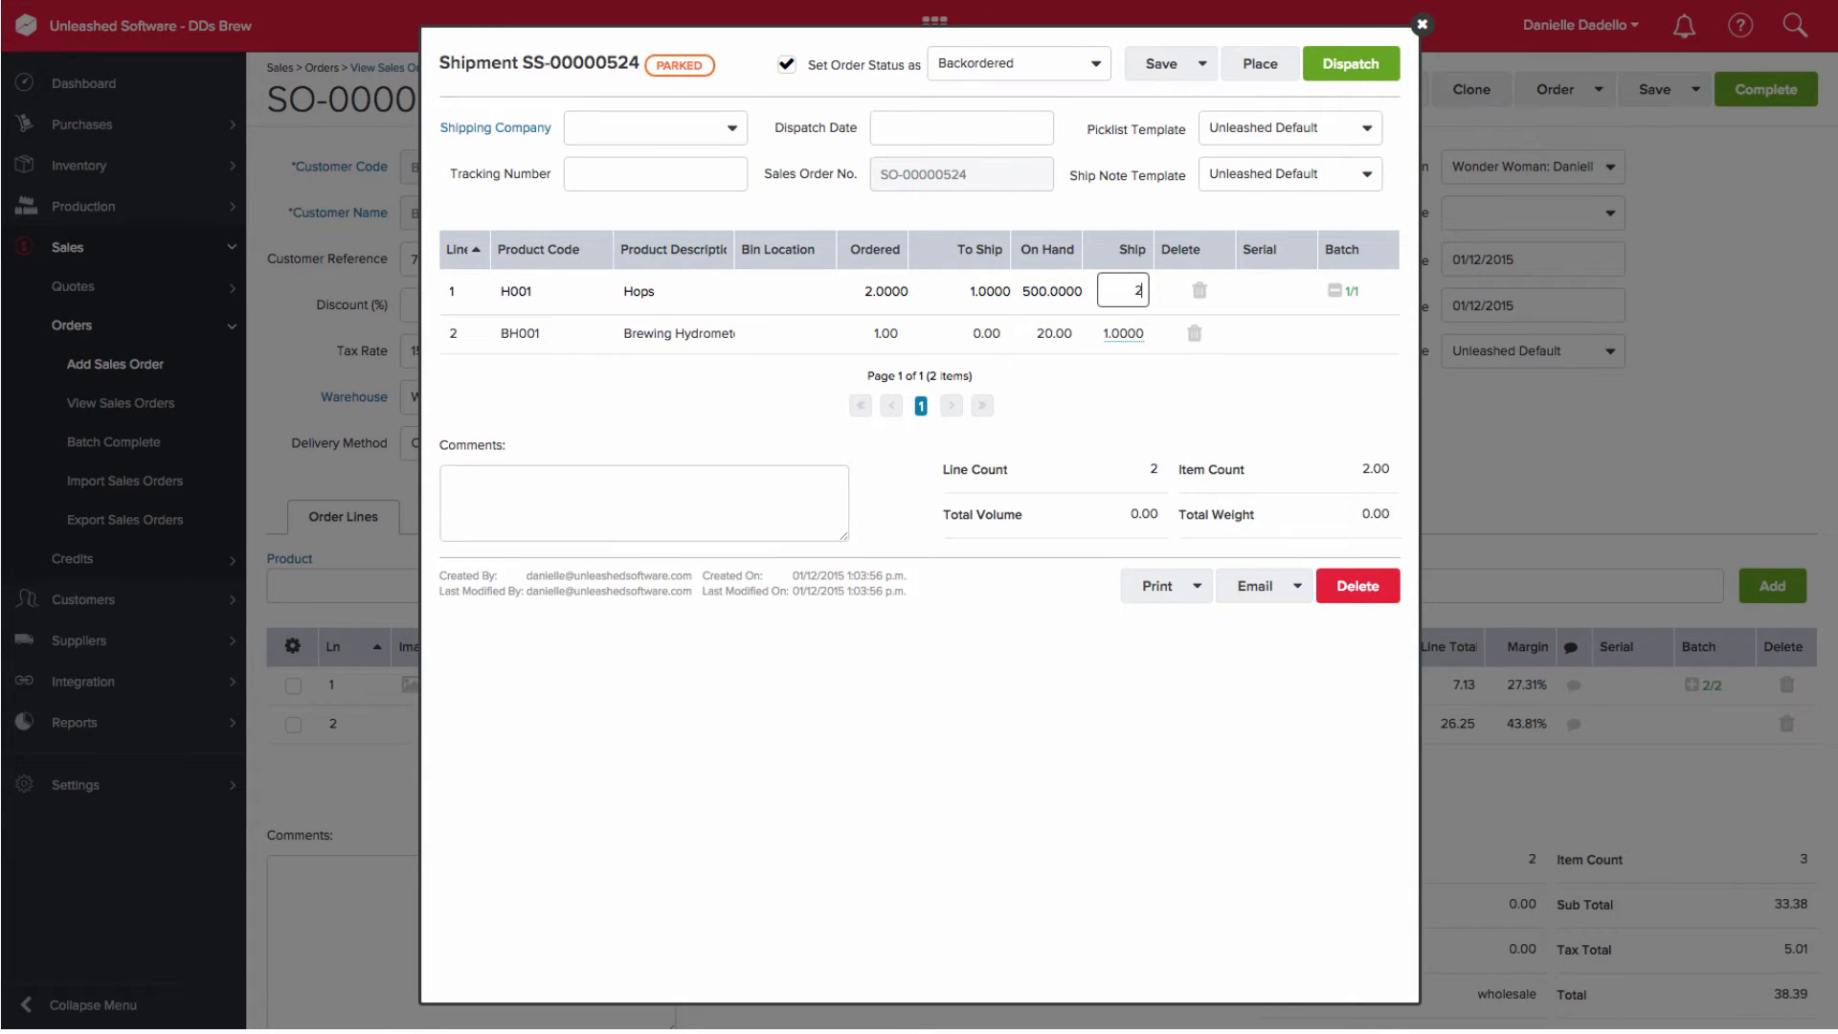
left_click(1336, 291)
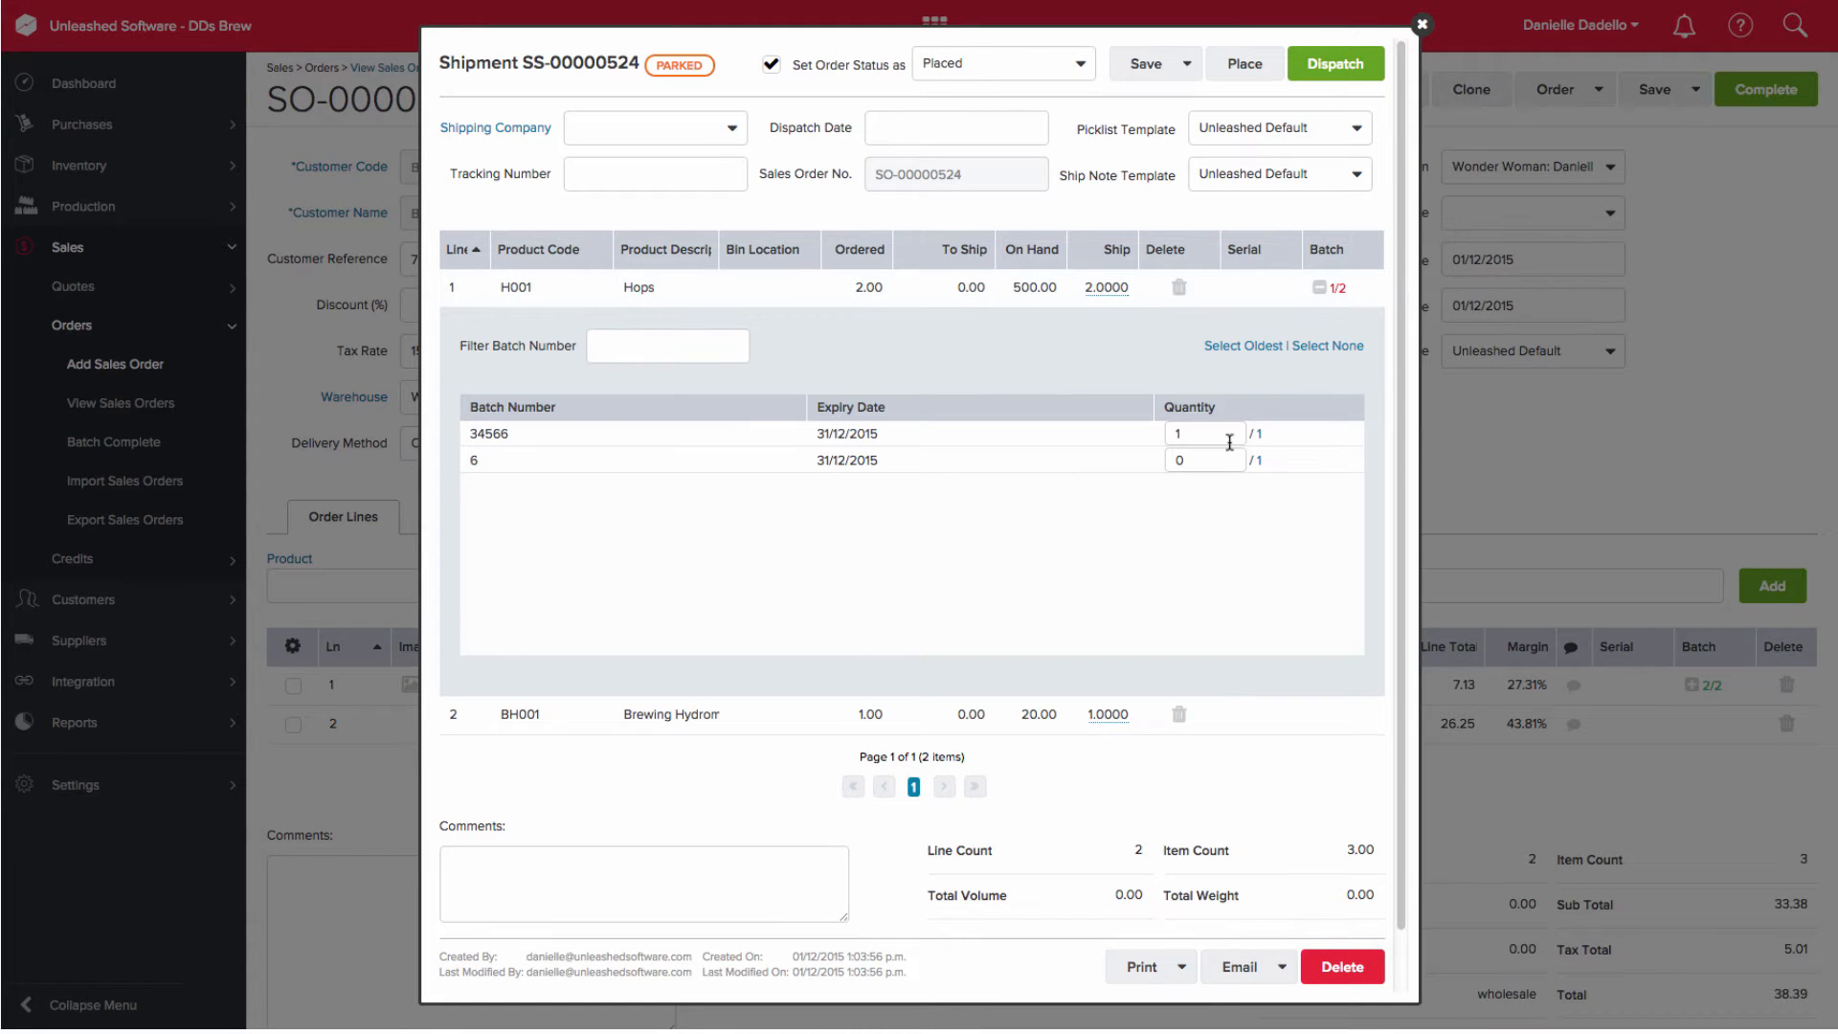
left_click(1225, 346)
left_click(1334, 65)
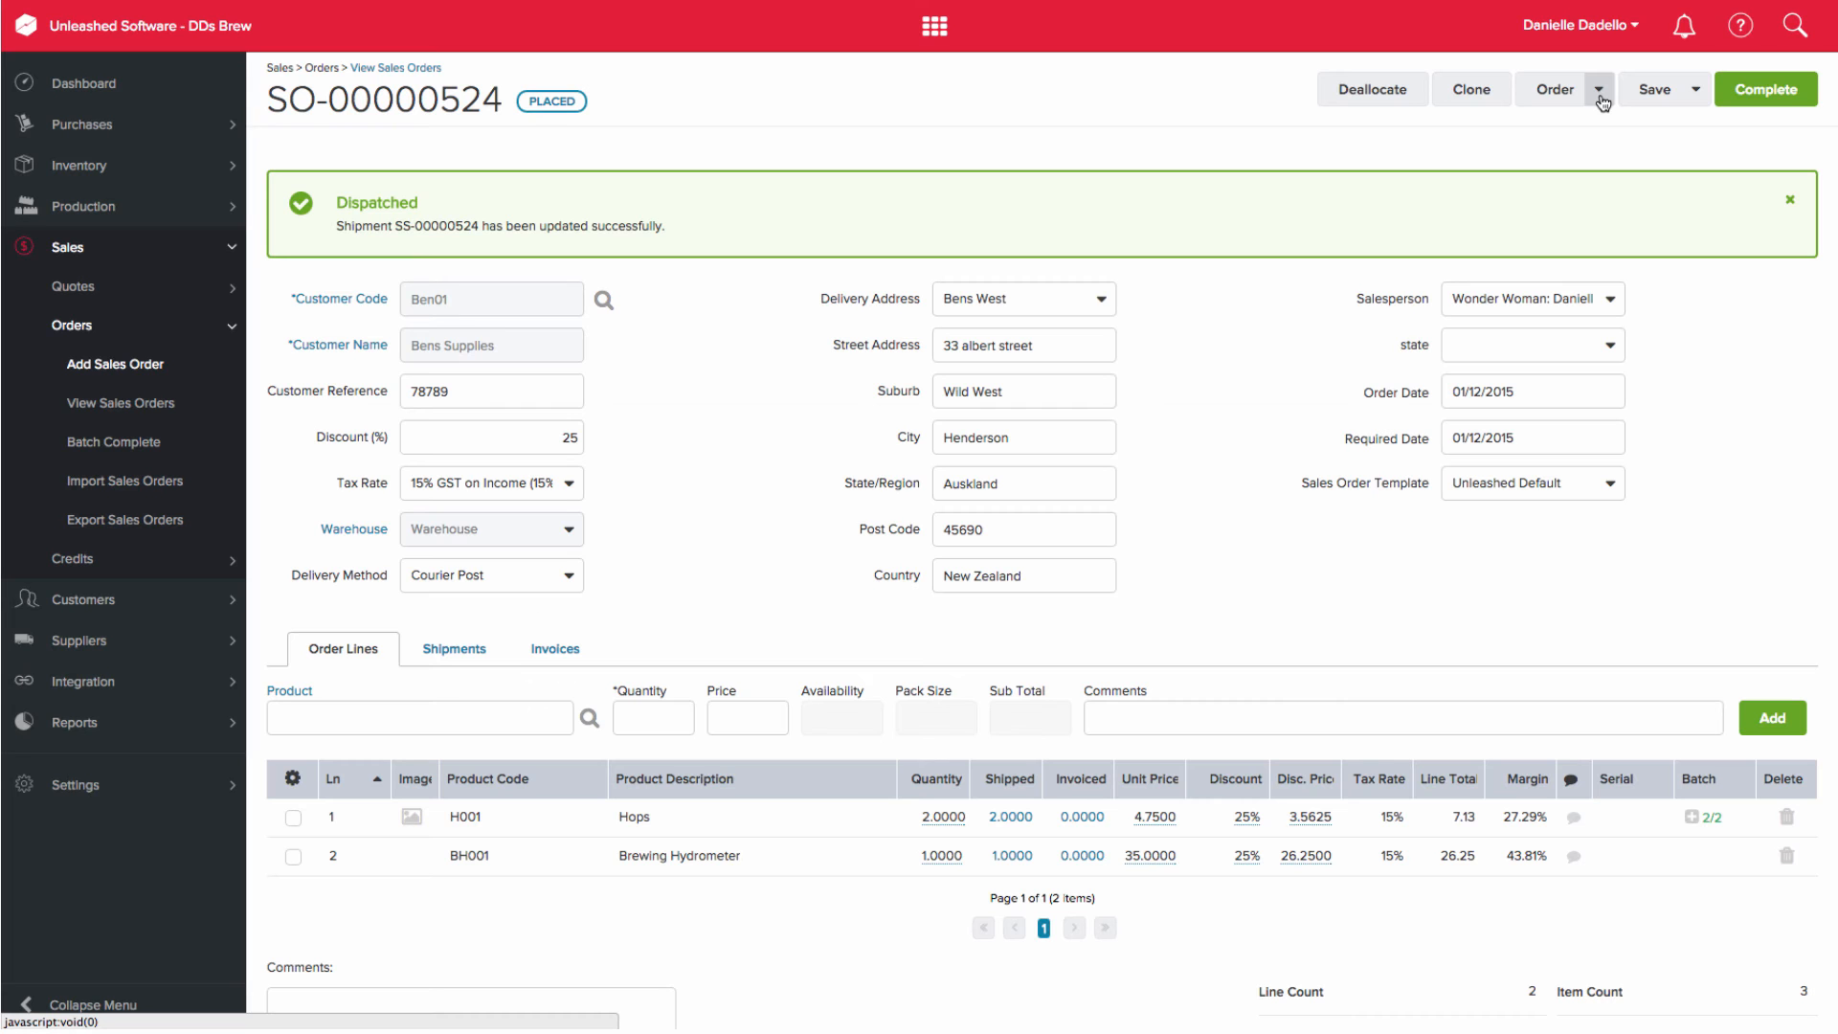
Create an invoice from the dispatched sales order.
left_click(1600, 90)
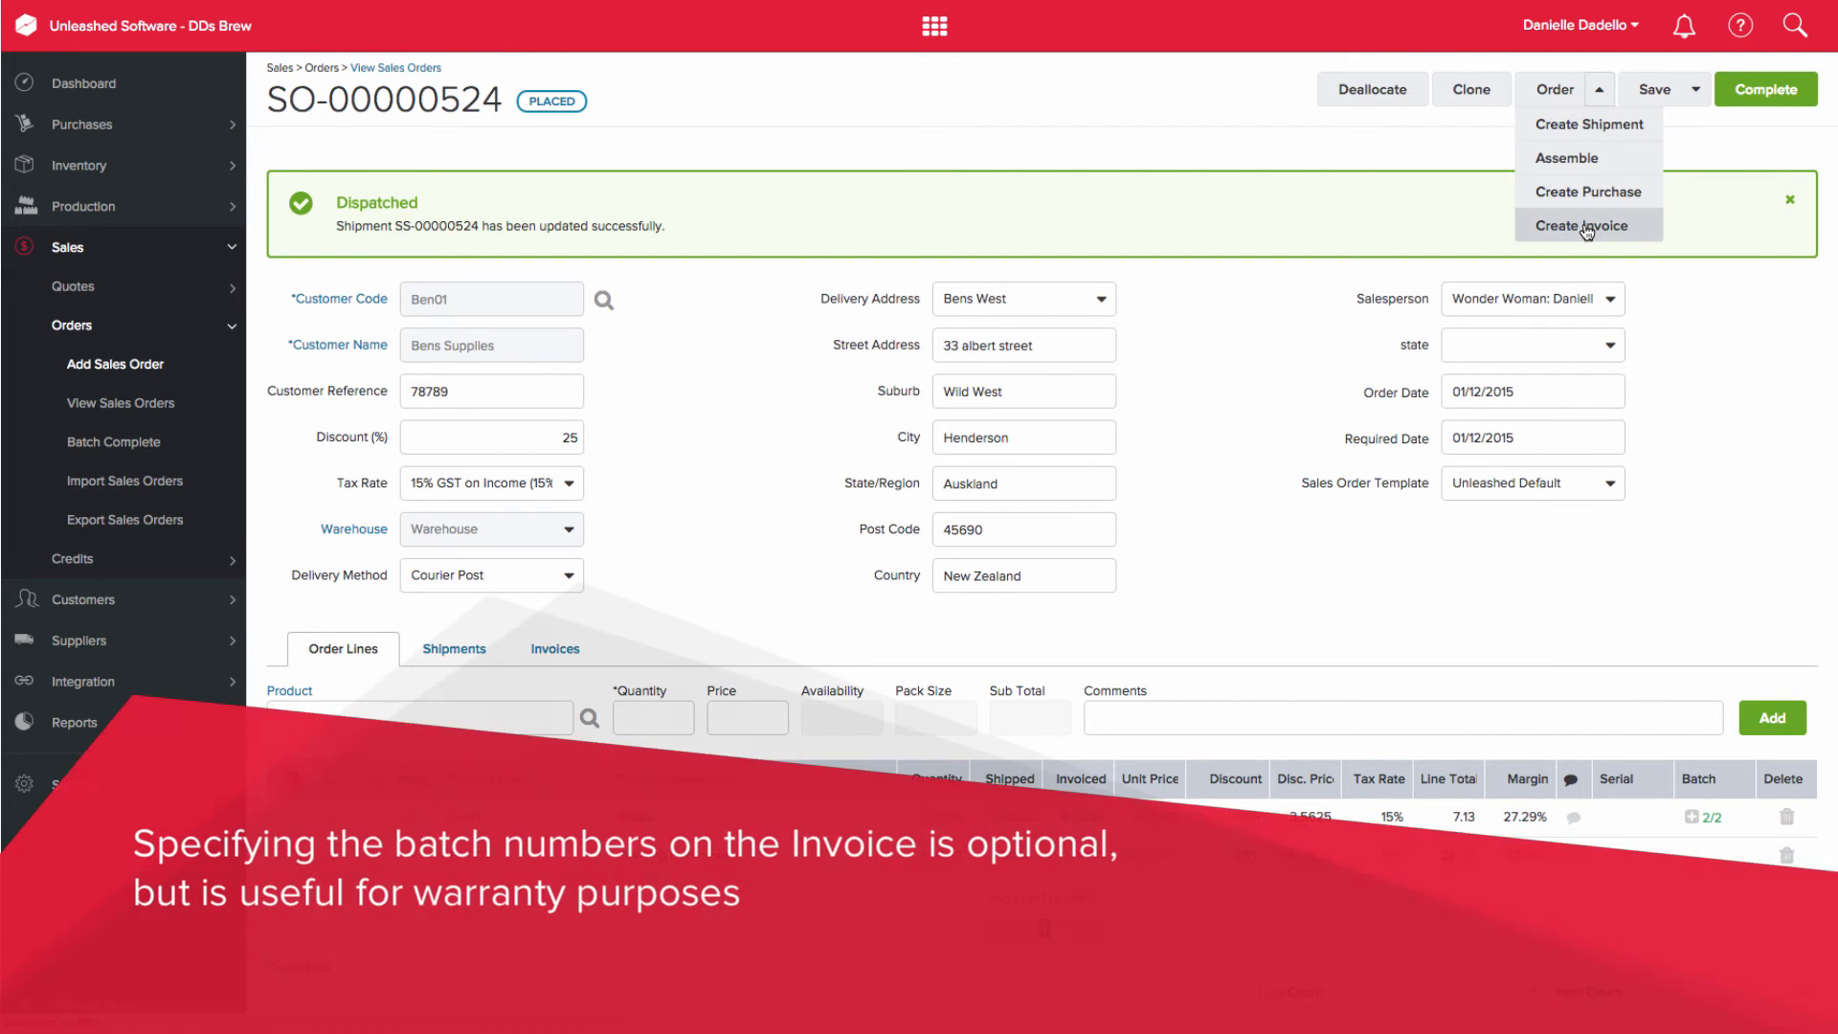
left_click(1587, 228)
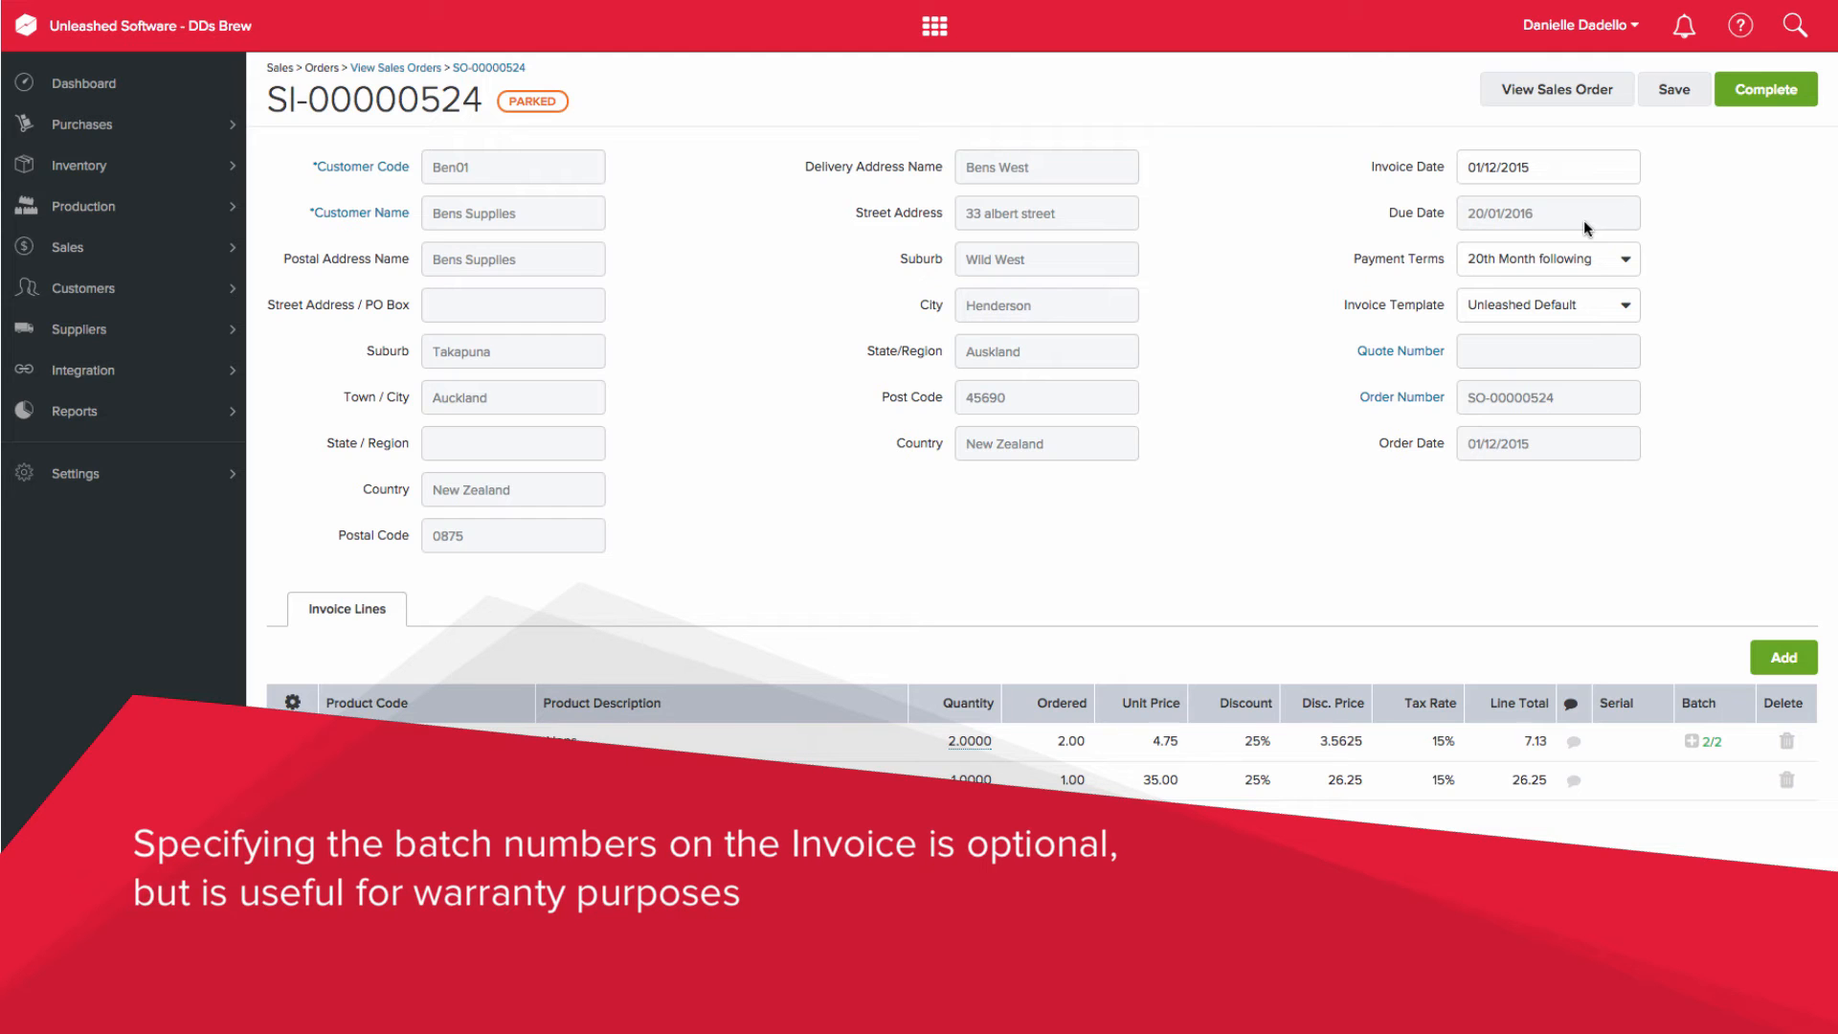
Set the invoiced Hops quantity to 1 and open batch 6's quantity for editing.
left_click(970, 745)
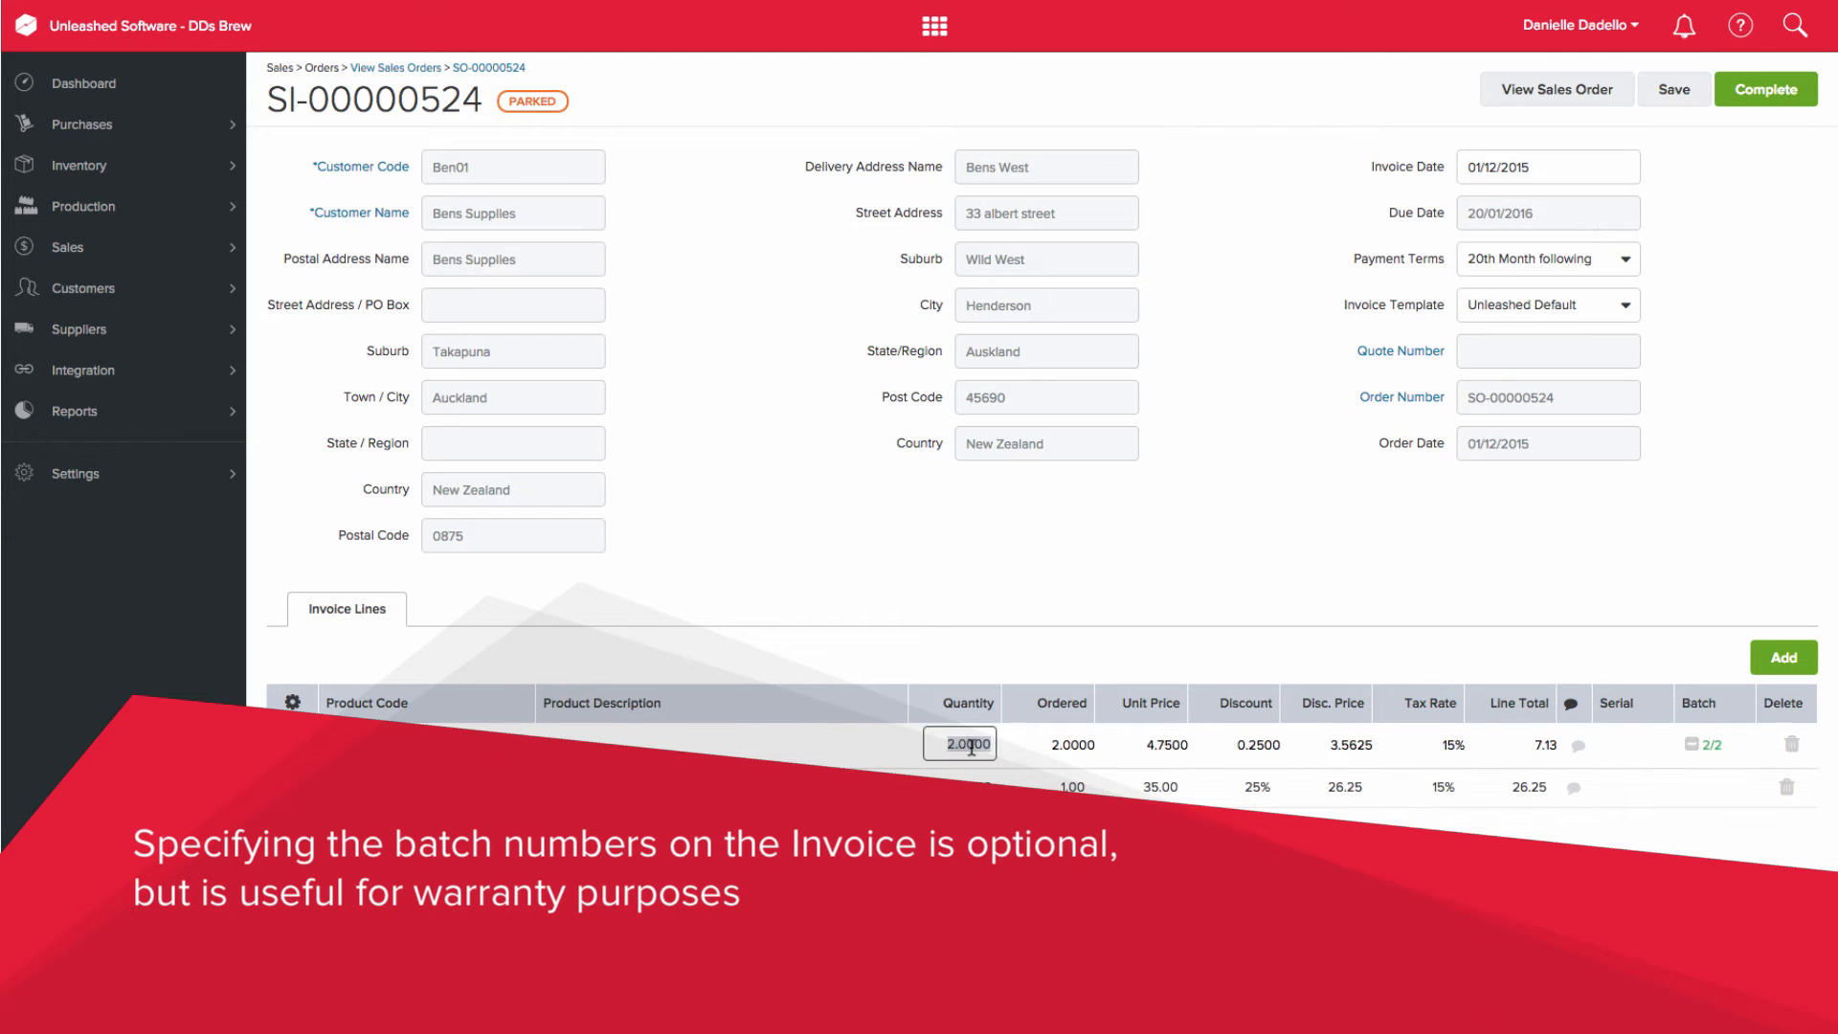
type("1")
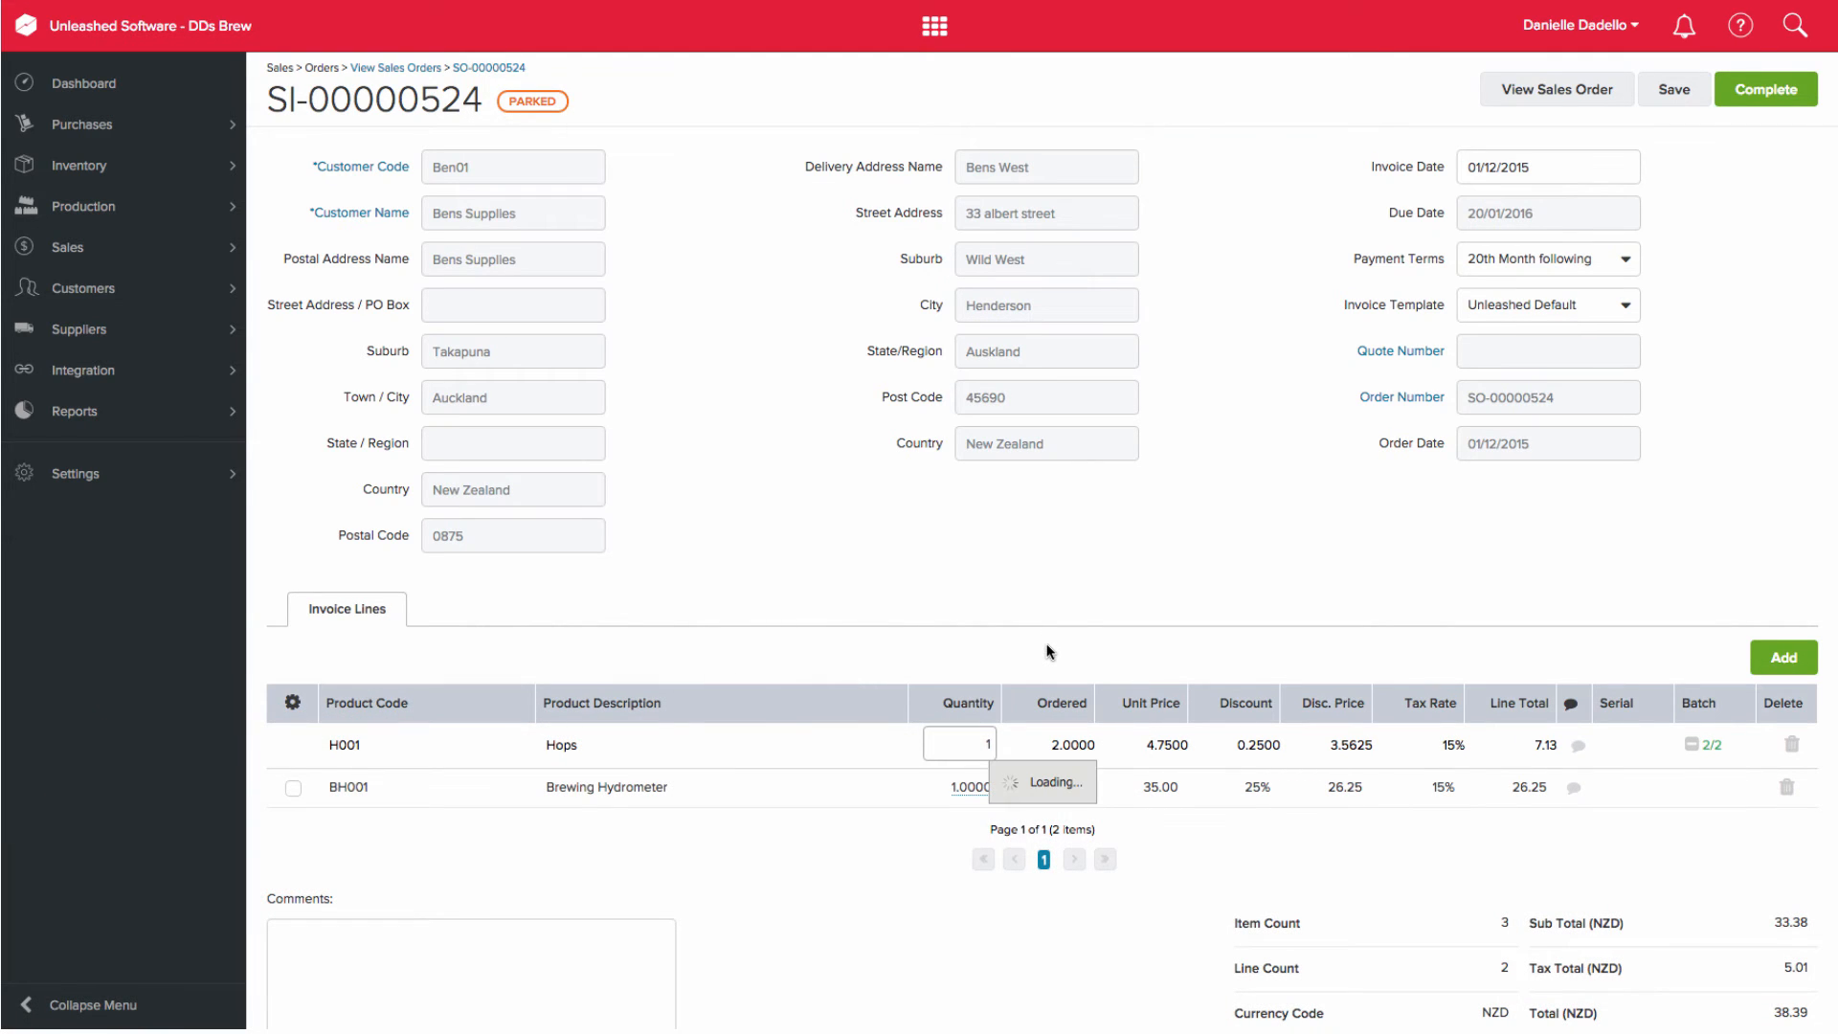
left_click(1693, 876)
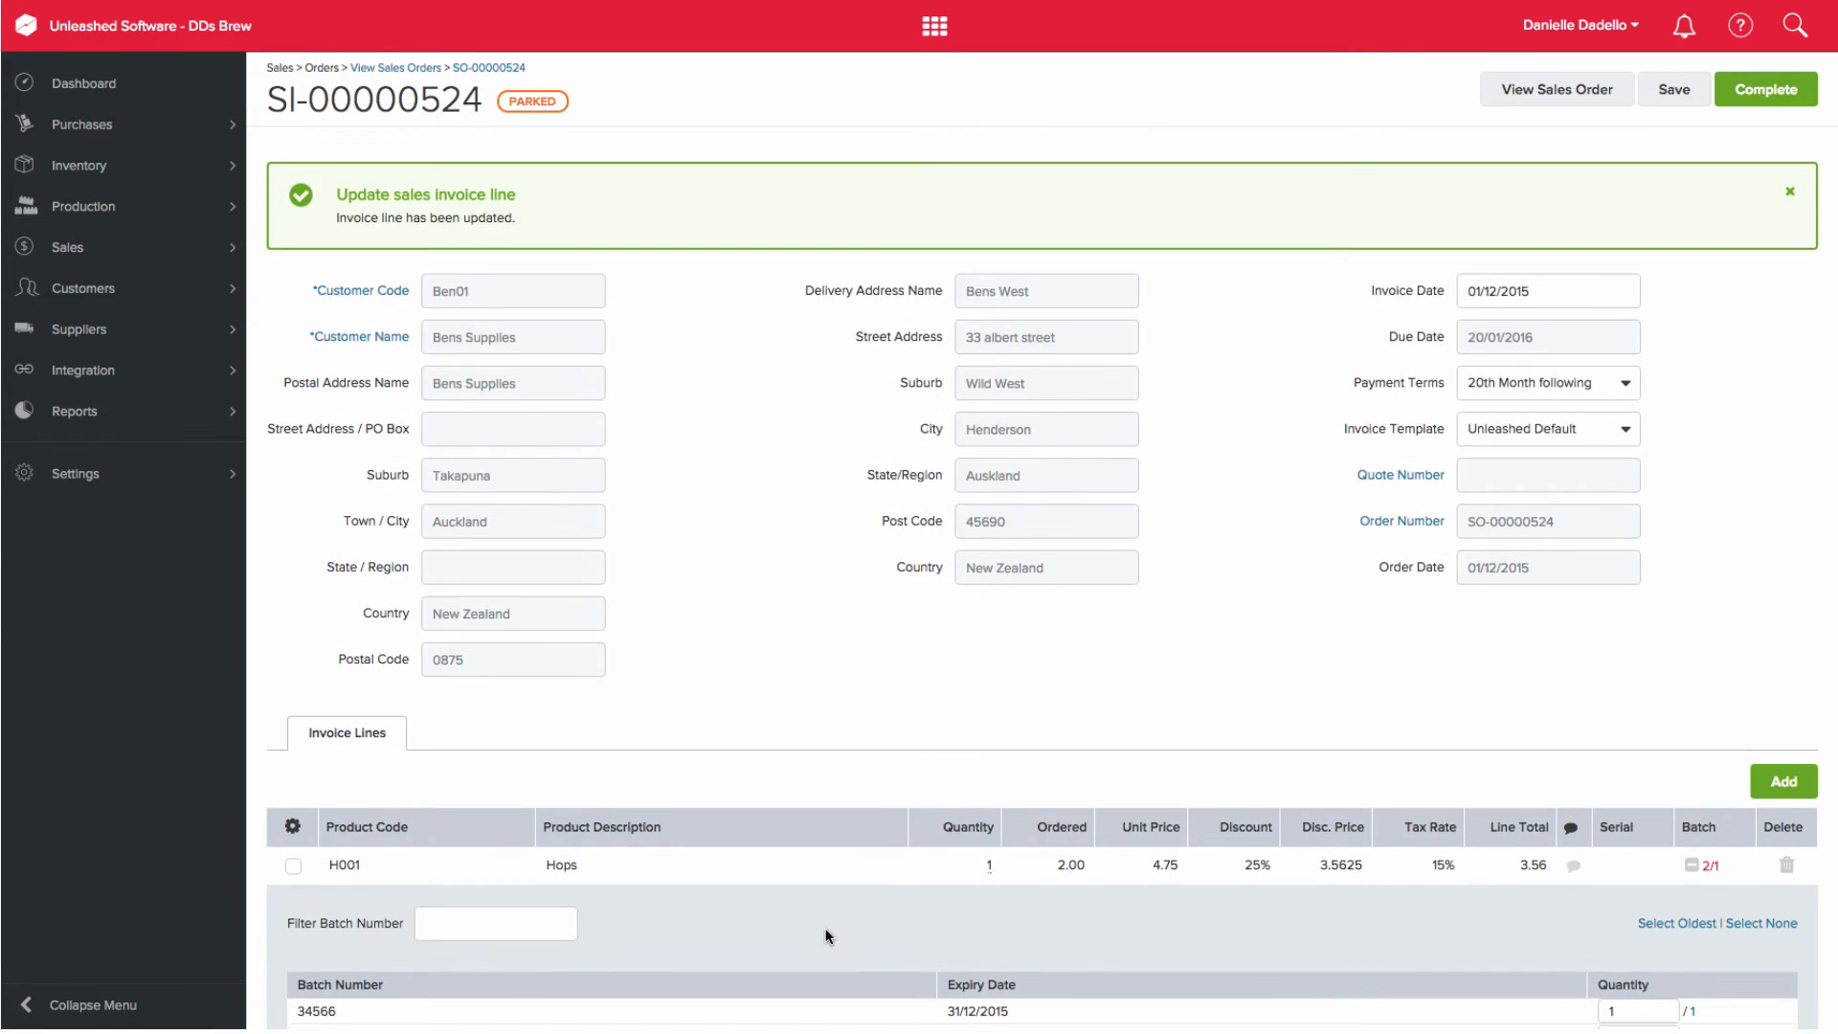
scroll(829, 936, "down", 1)
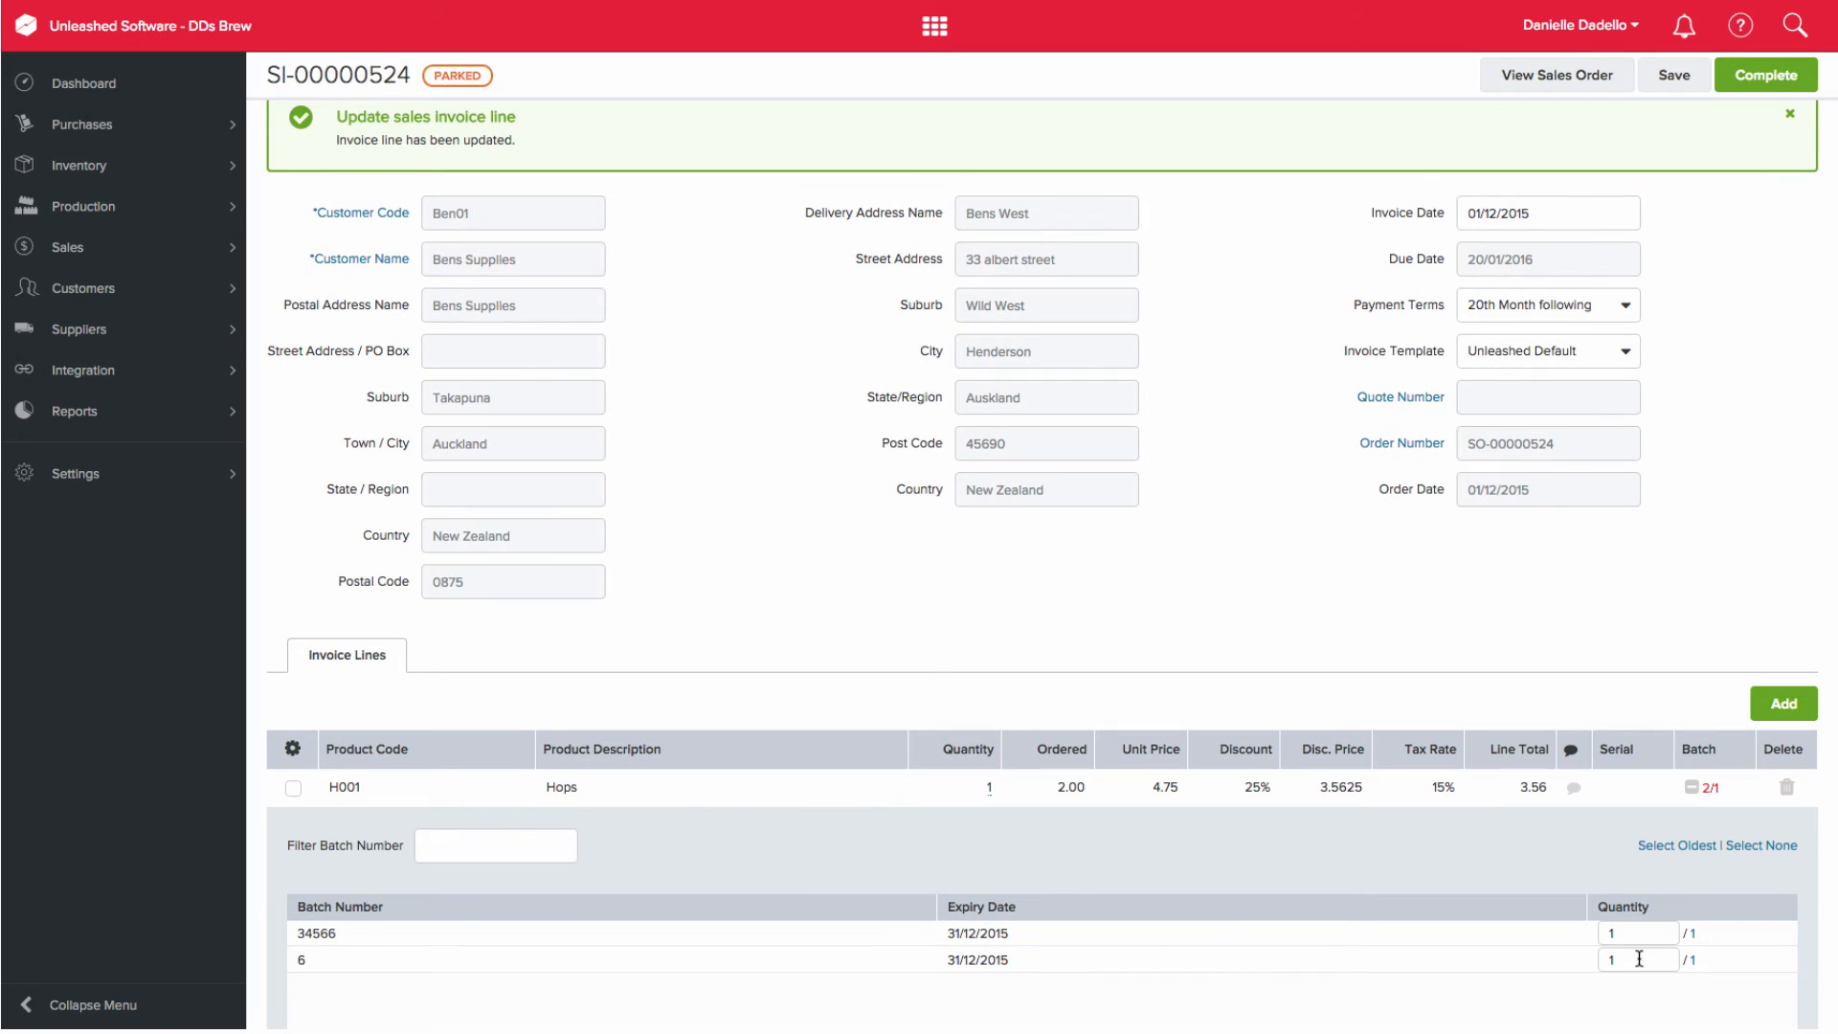
left_click(1597, 965)
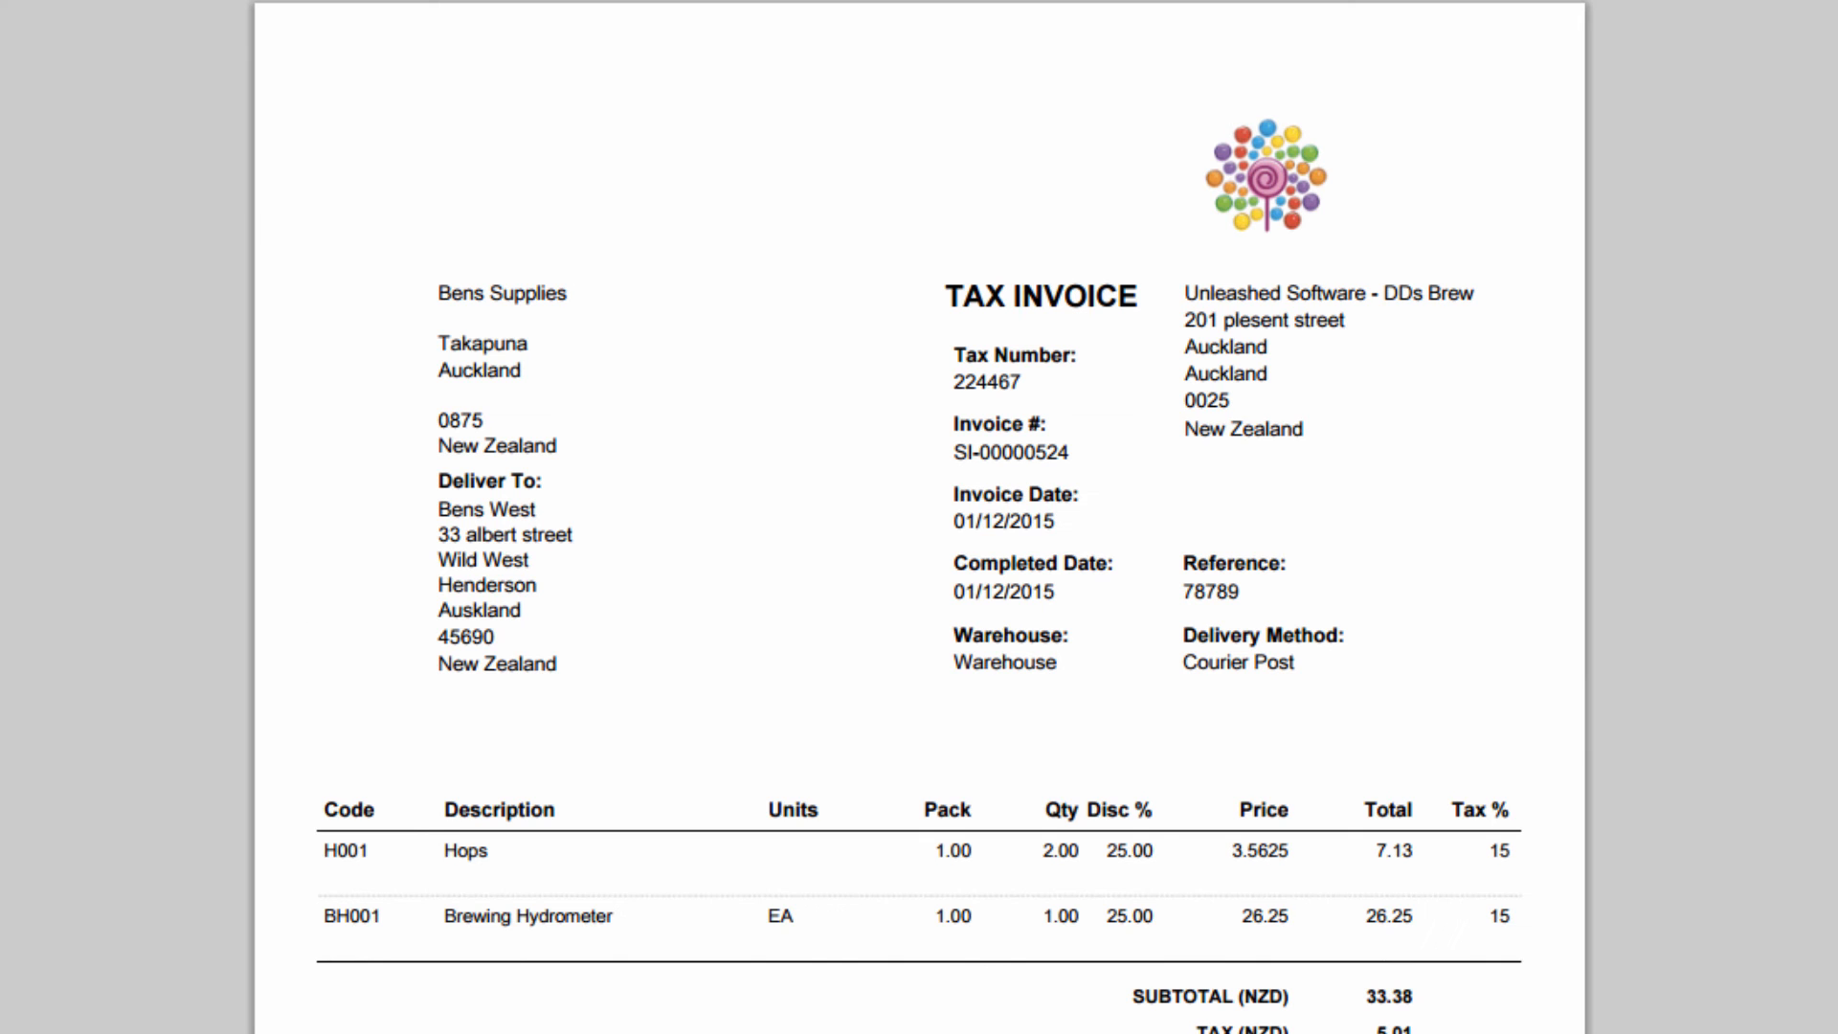
Review the tax invoice document through to the batch numbers listed on its second page.
scroll(920, 517, "down", 2)
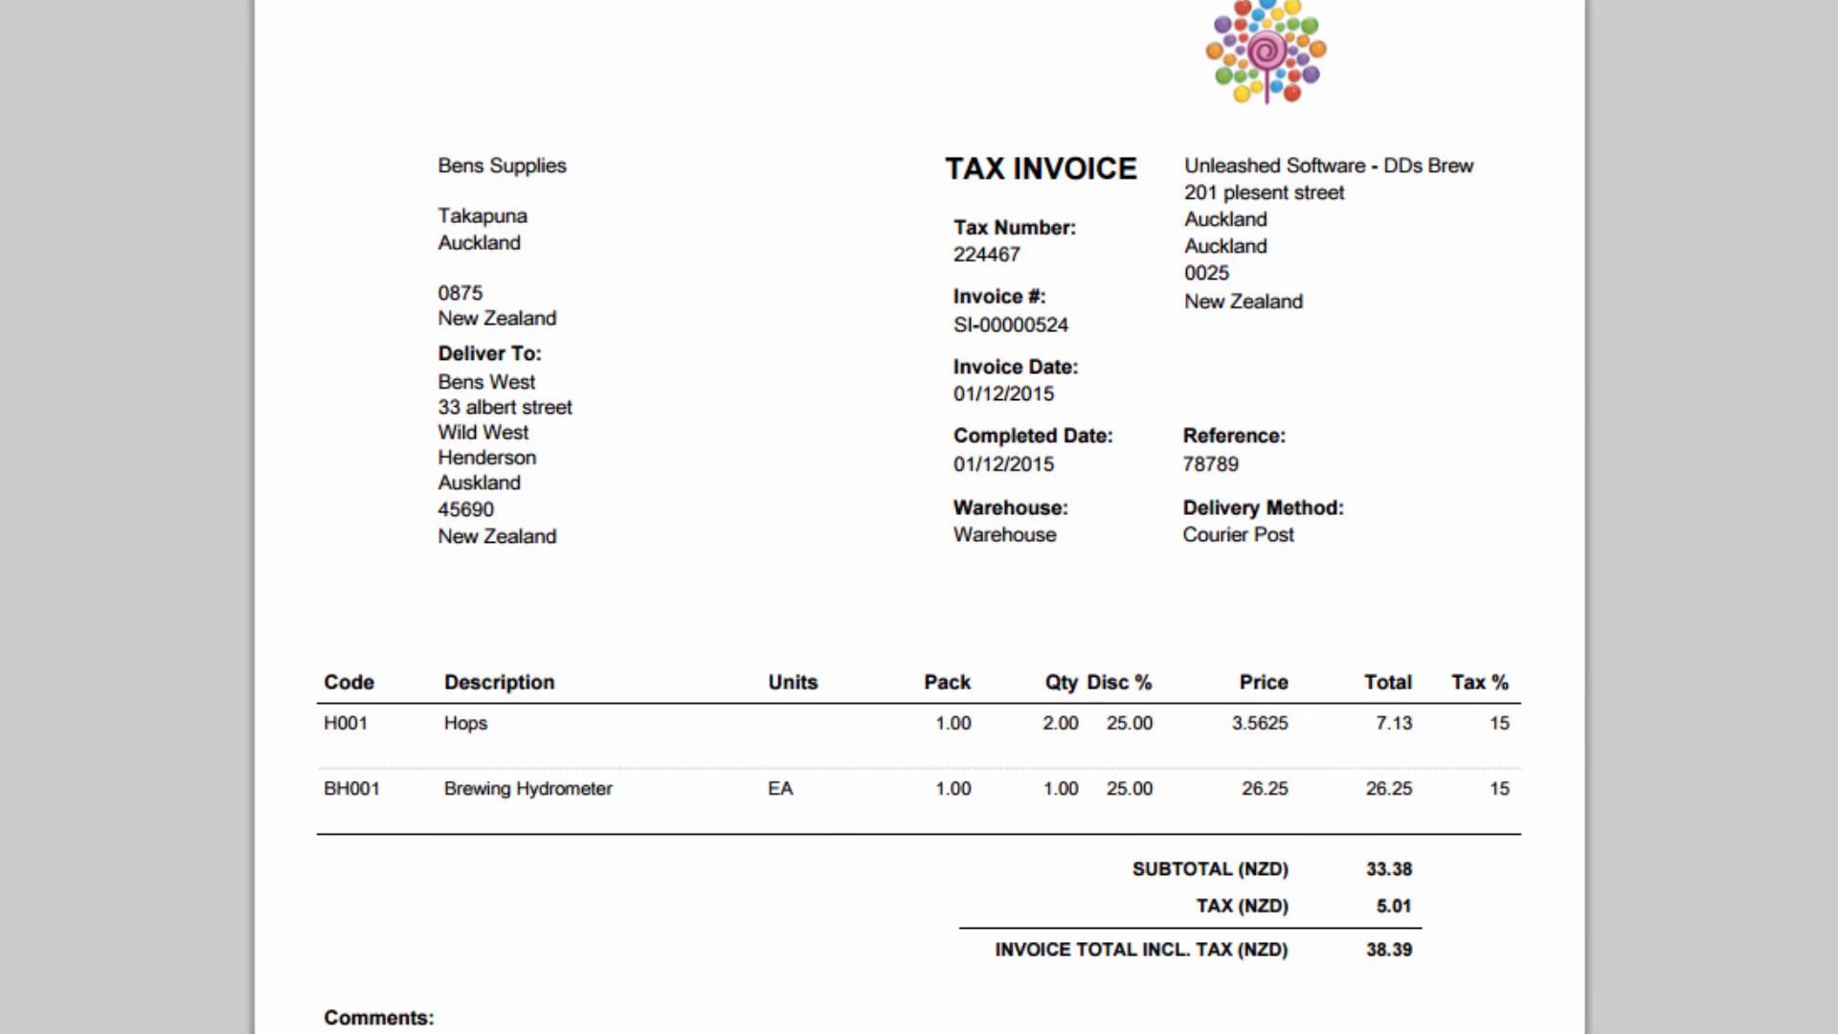
scroll(919, 517, "down", 10)
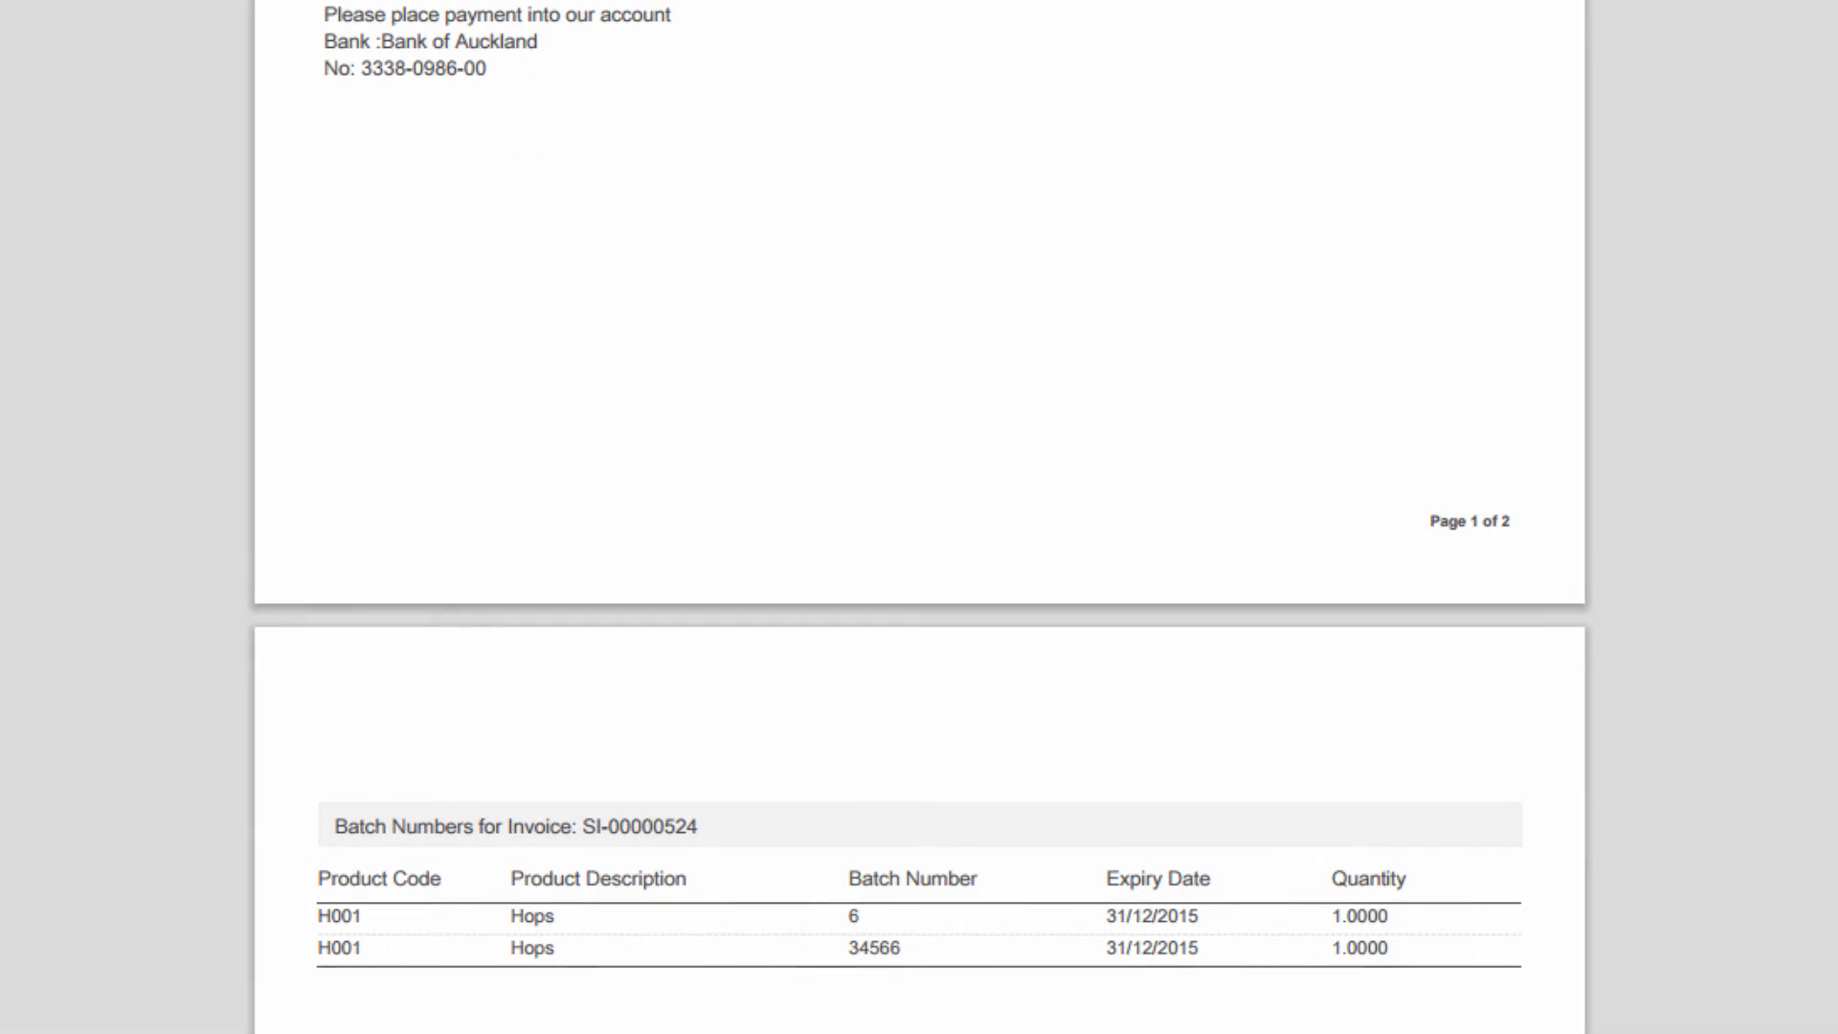
scroll(919, 517, "down", 2)
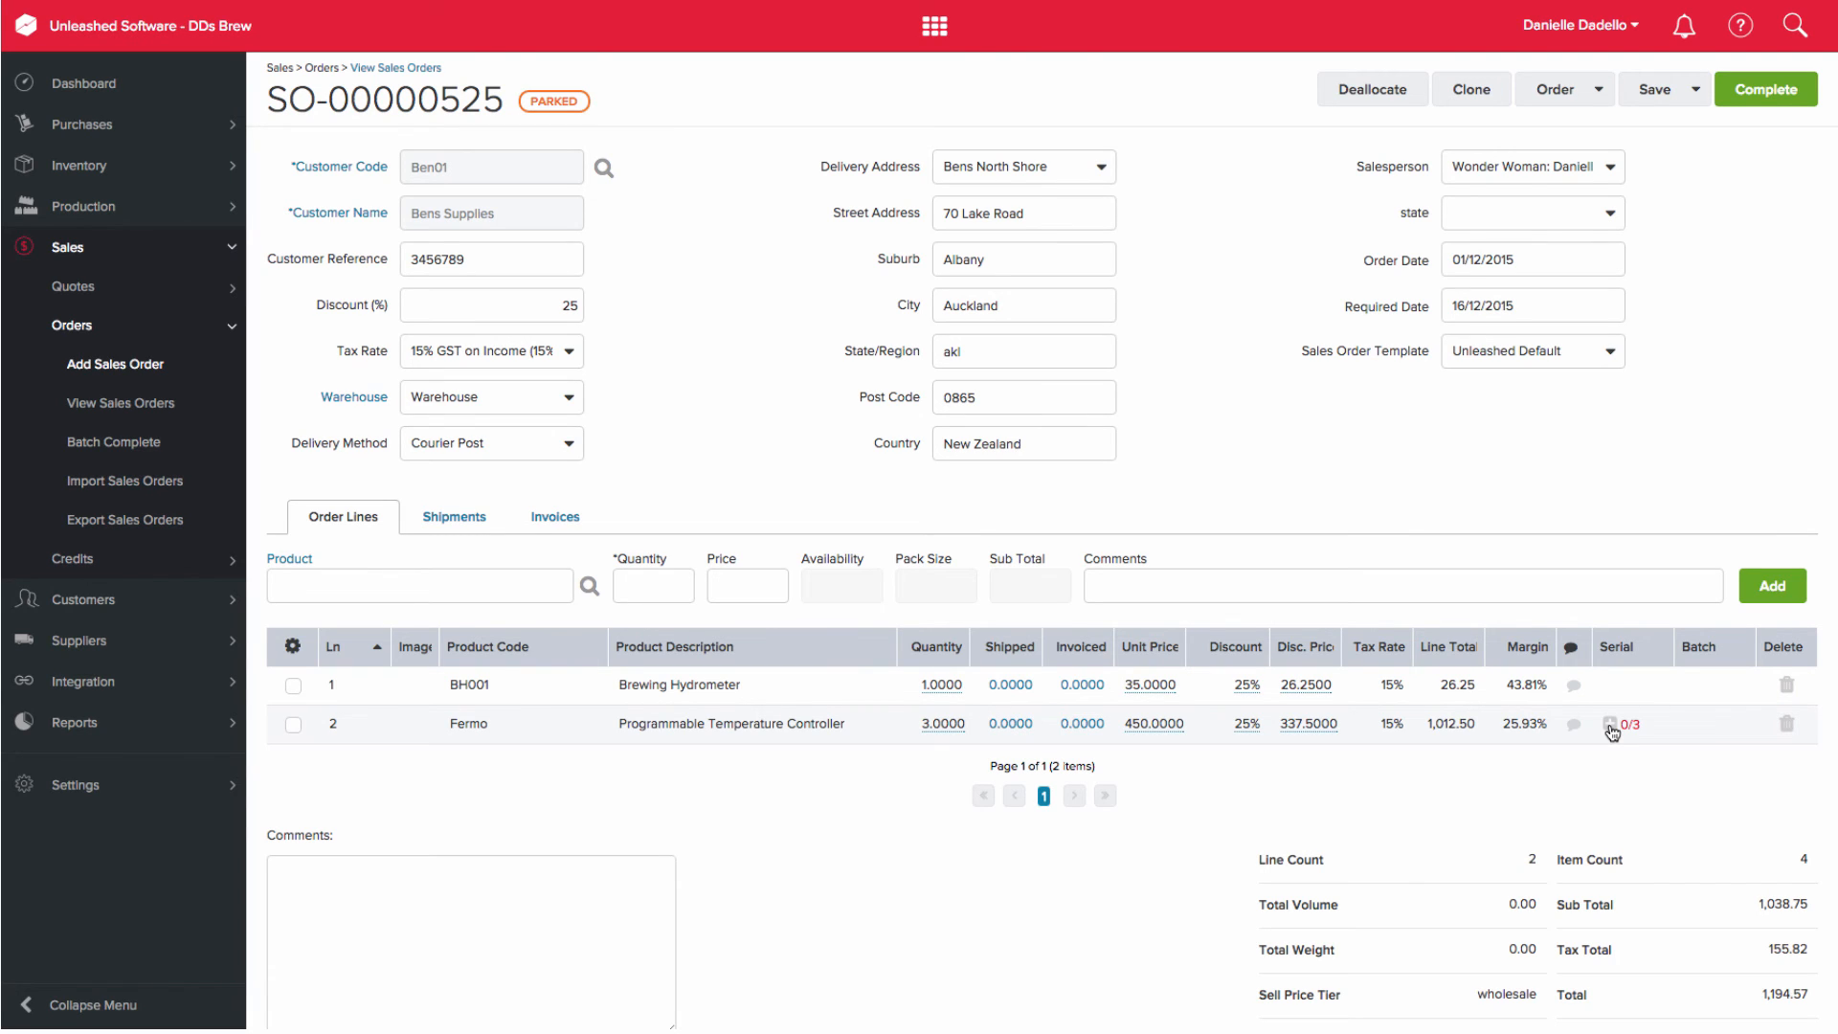
Assign serial numbers 7354, 7356 and 7357 to the Fermo order line and close the serial list.
left_click(1611, 727)
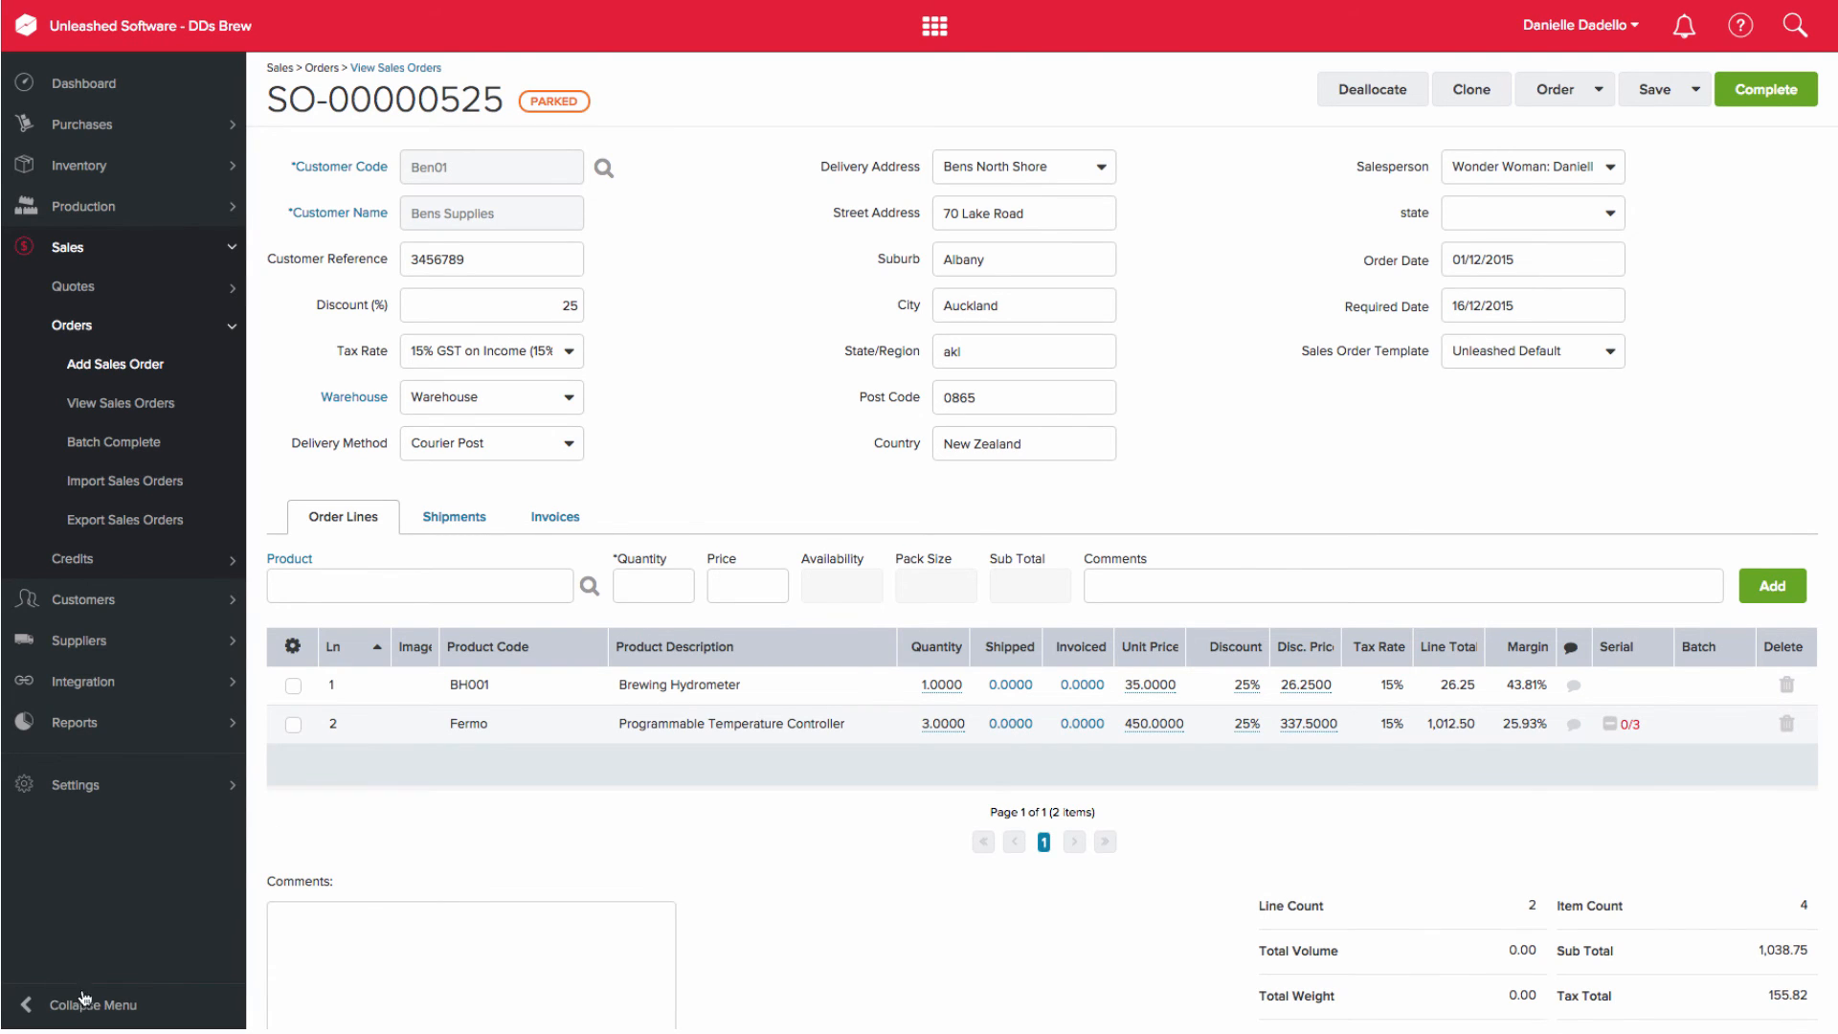
left_click(319, 890)
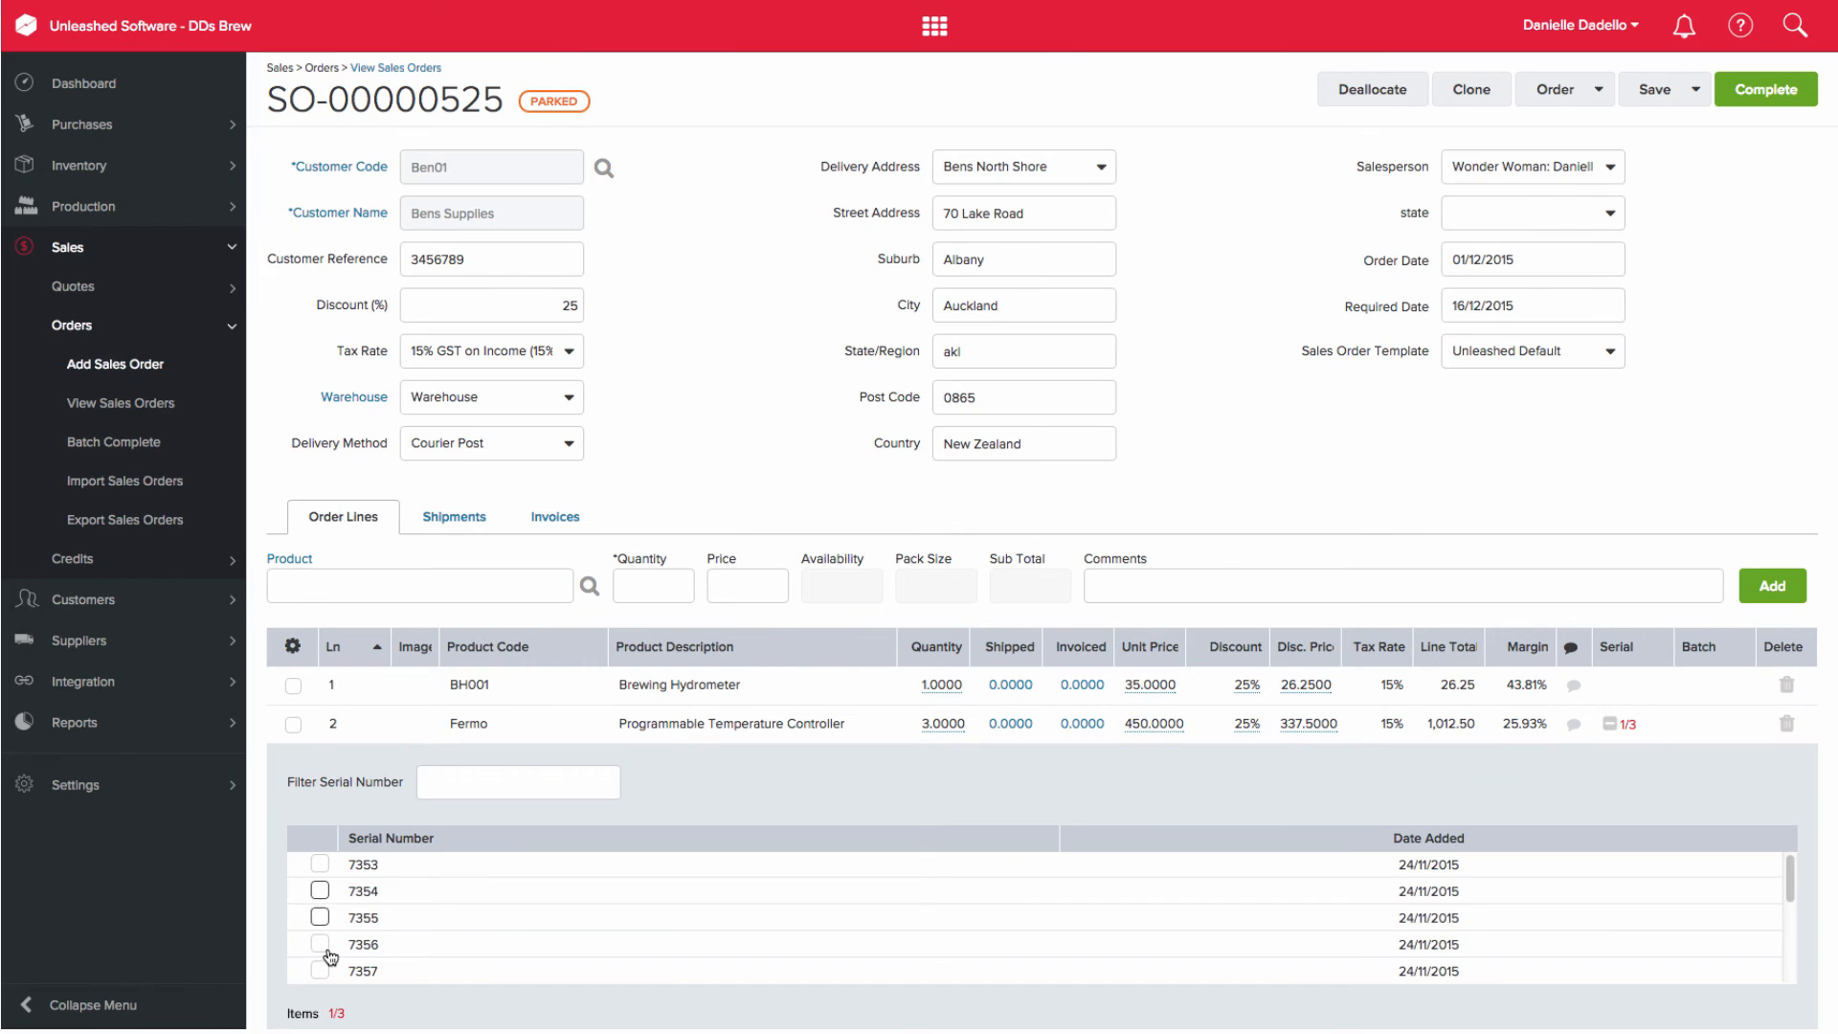
left_click(320, 945)
left_click(1613, 730)
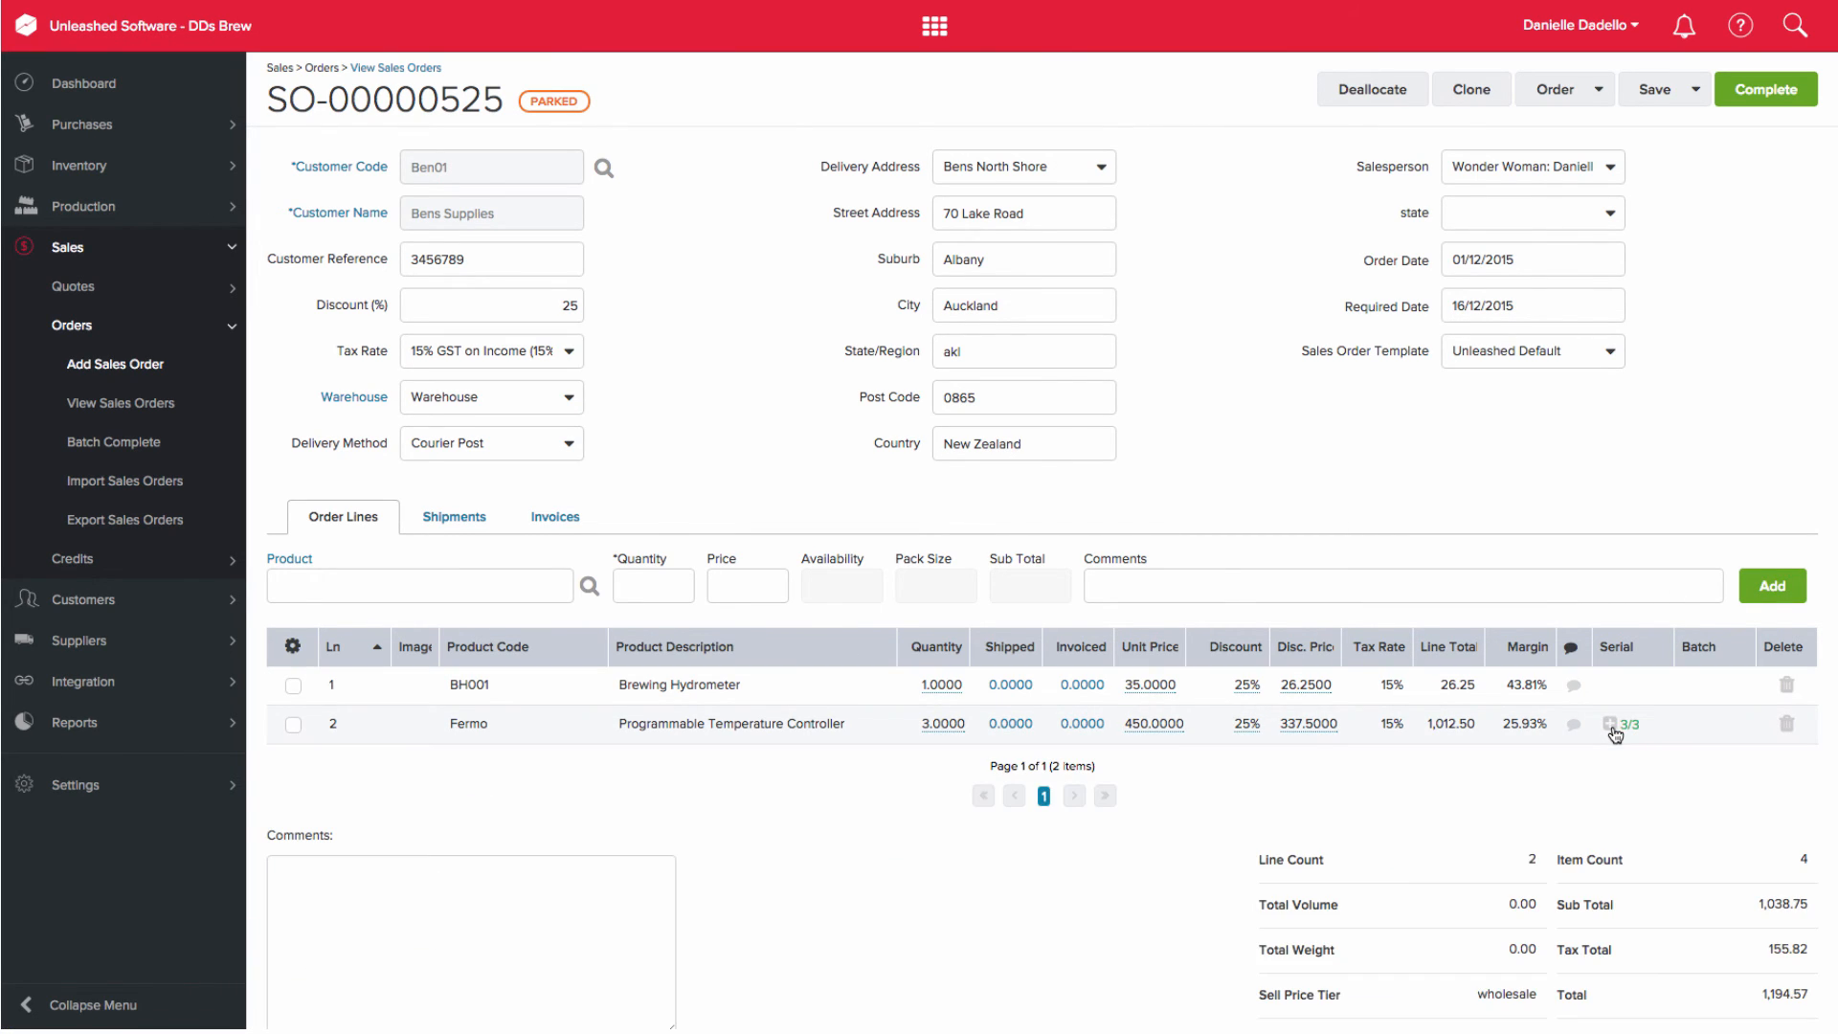
Create a shipment from the sales order and set the Fermo line's ship quantity to 2.
left_click(1597, 91)
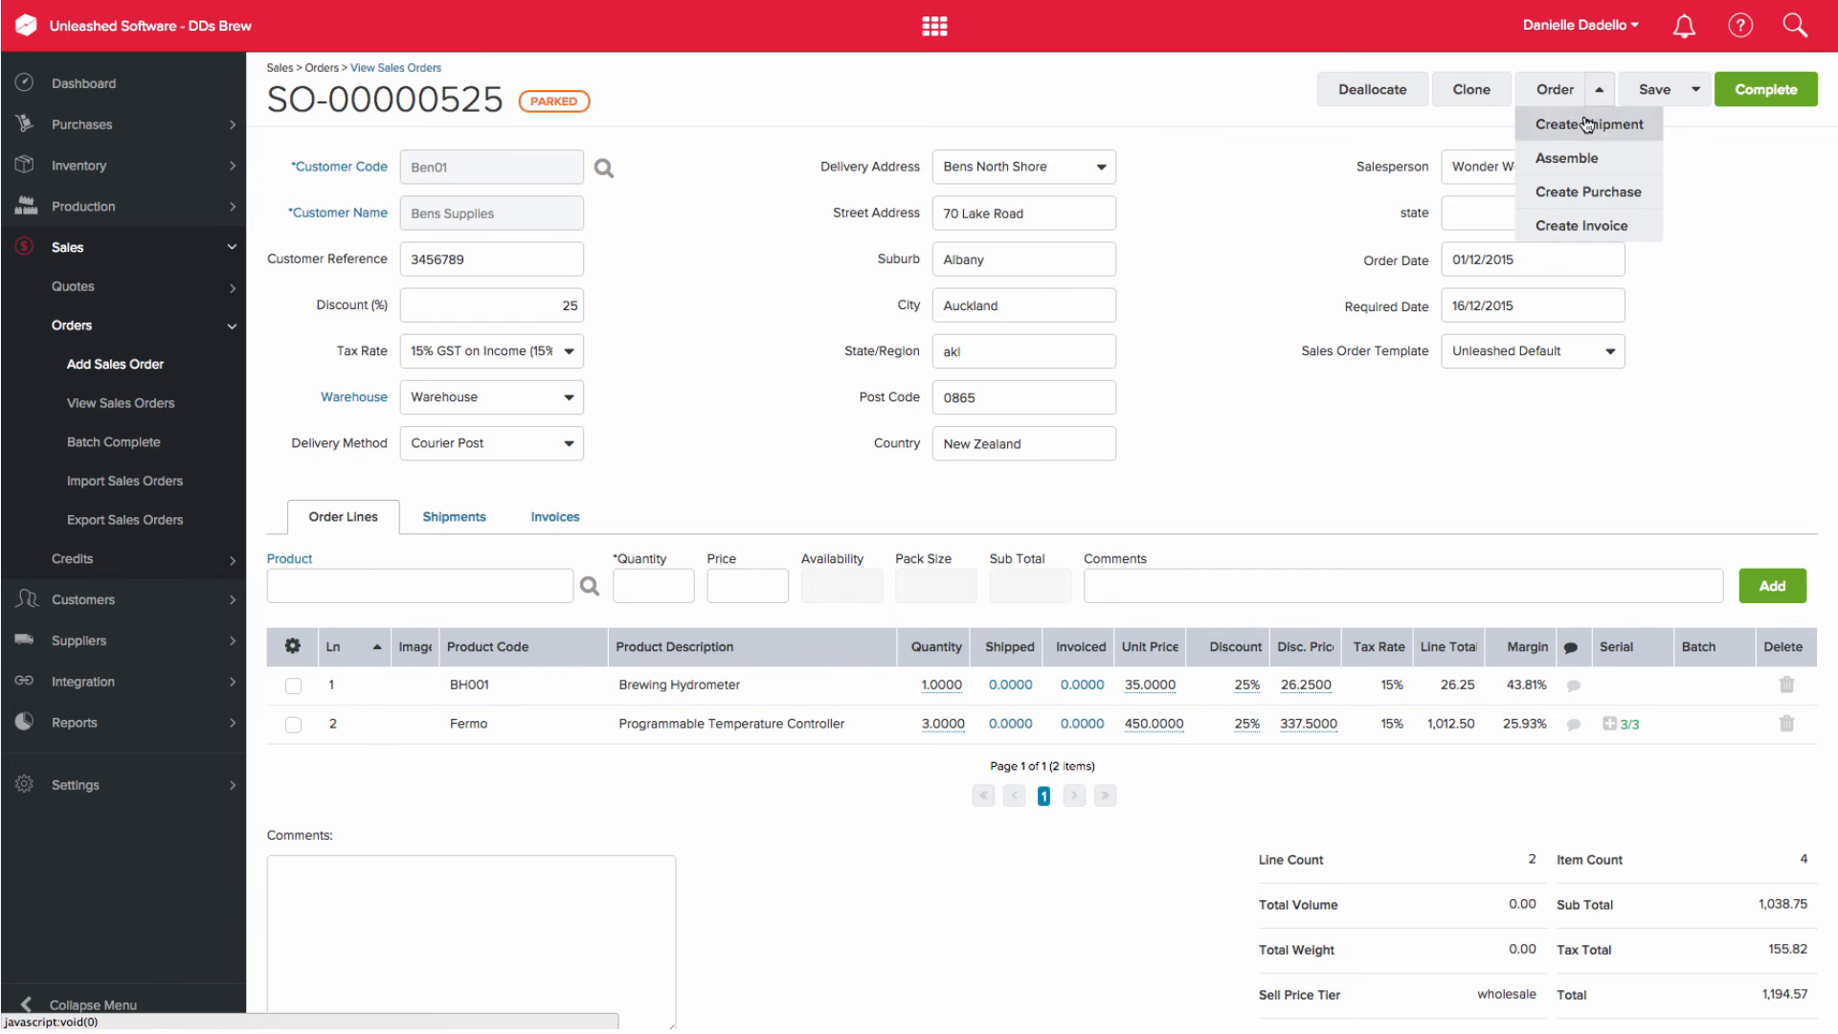
left_click(1579, 122)
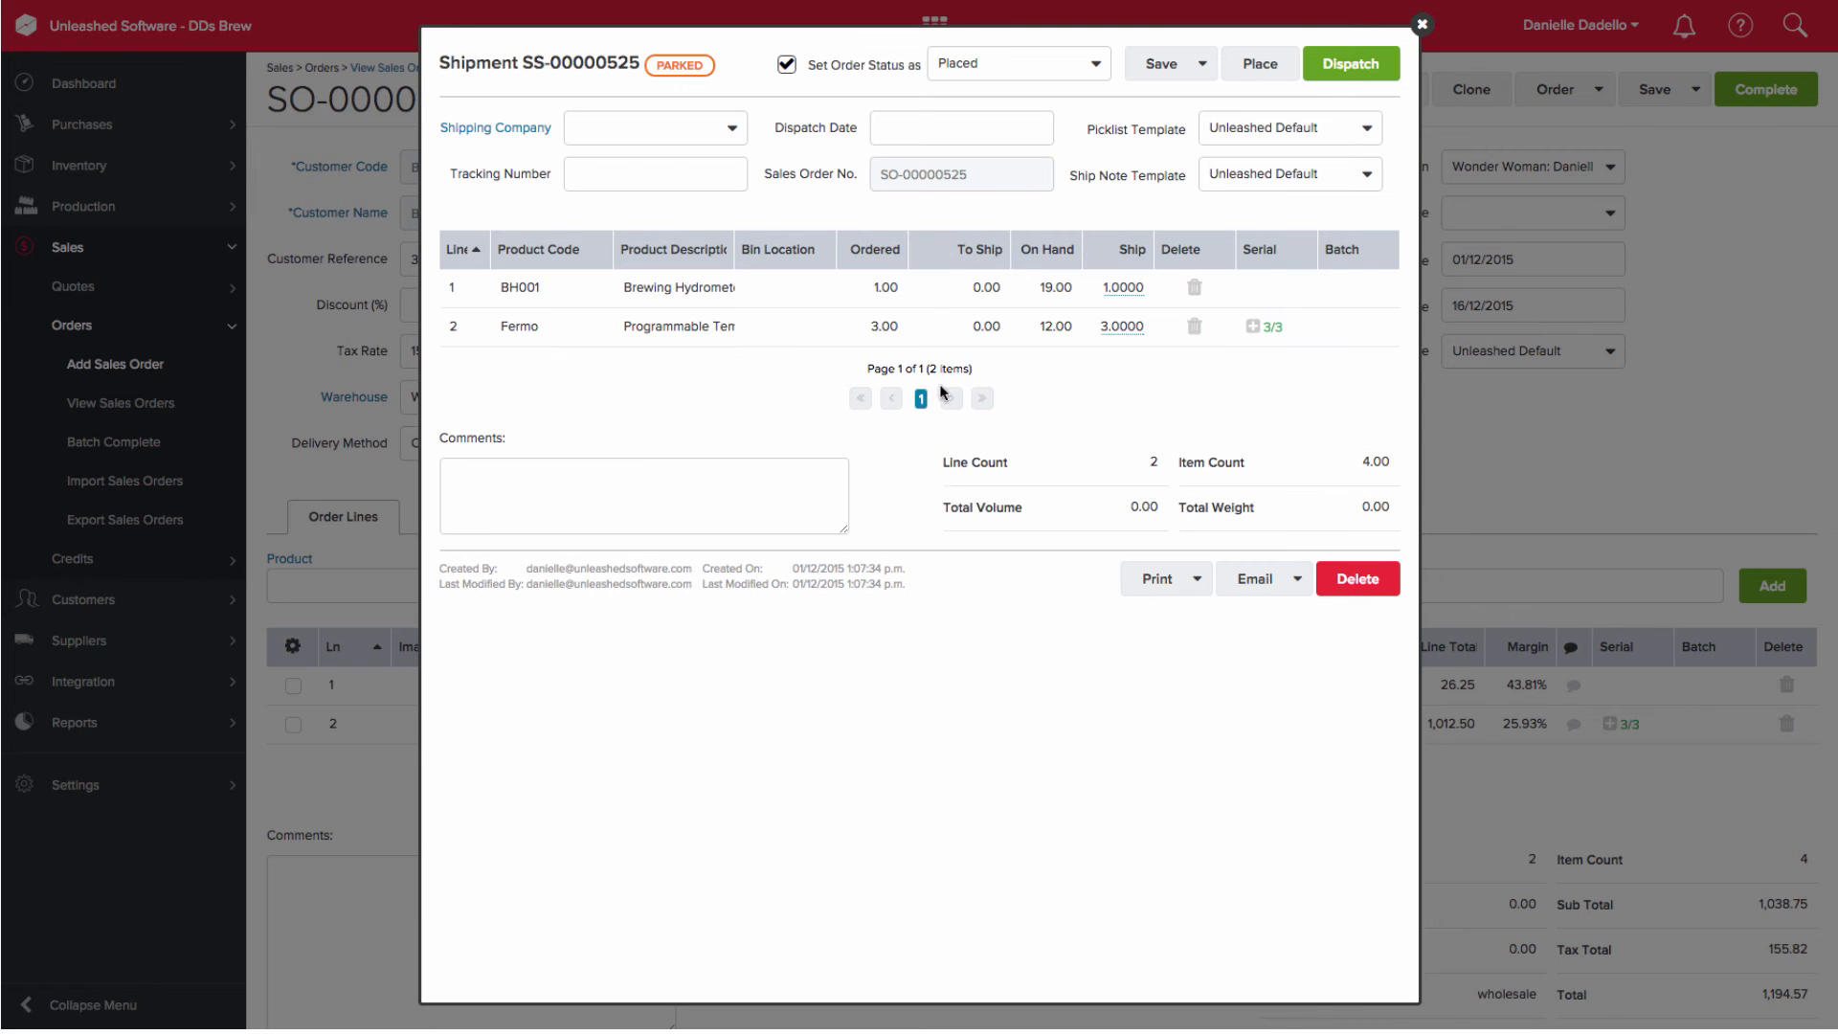
left_click(1253, 328)
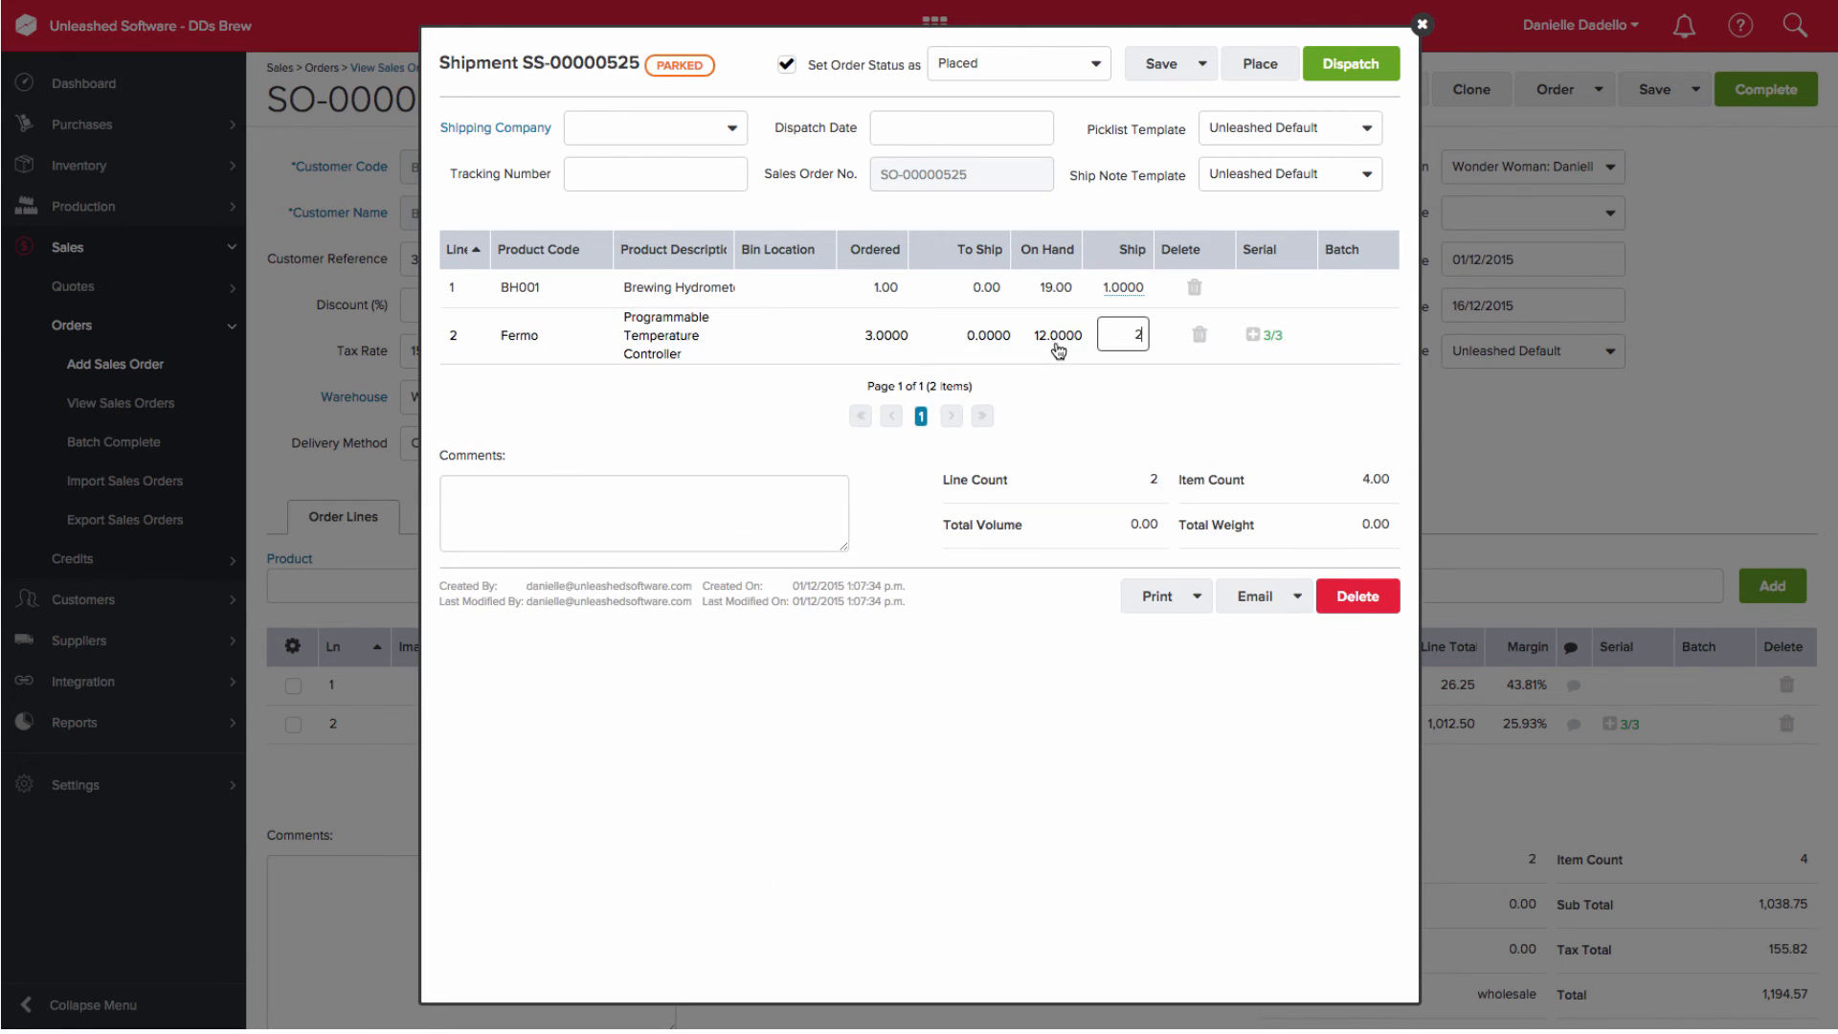
Deselect serial number 7354 on the shipment's Fermo line and dispatch the shipment.
left_click(1252, 330)
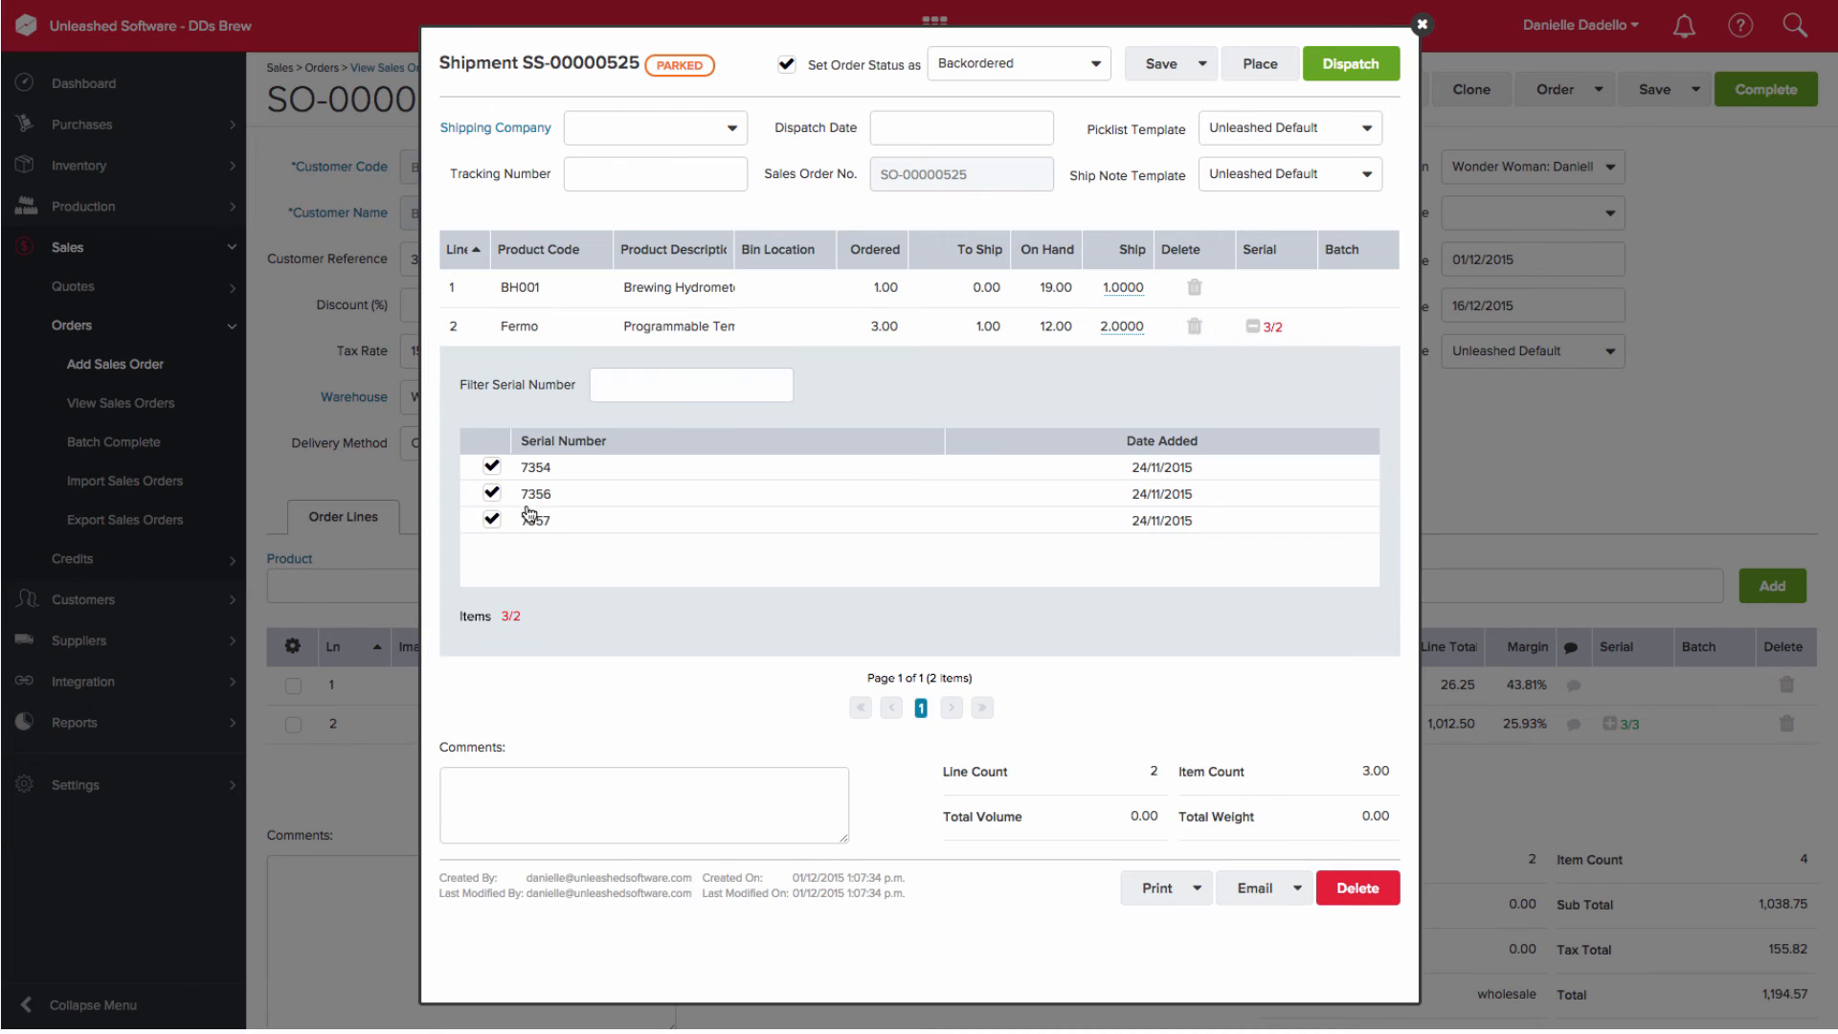
left_click(491, 466)
left_click(1353, 65)
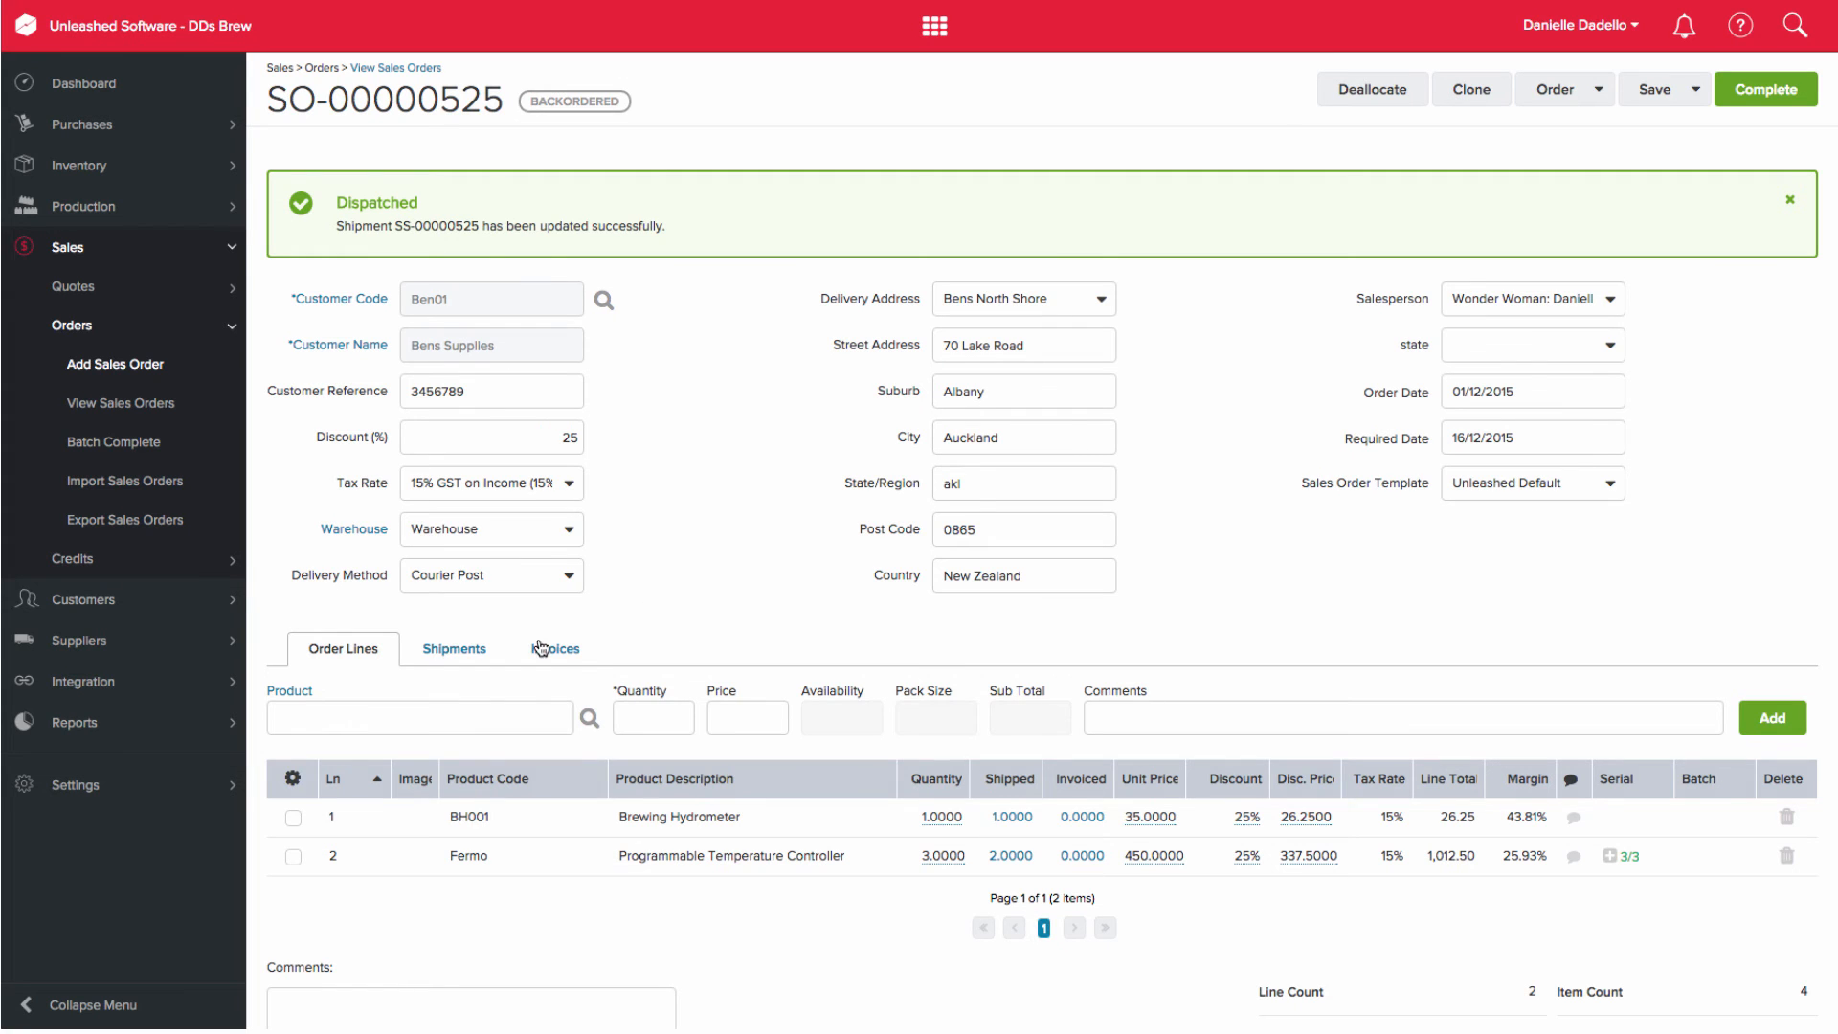
View the order's shipments and open the available actions for the dispatched shipment.
left_click(472, 652)
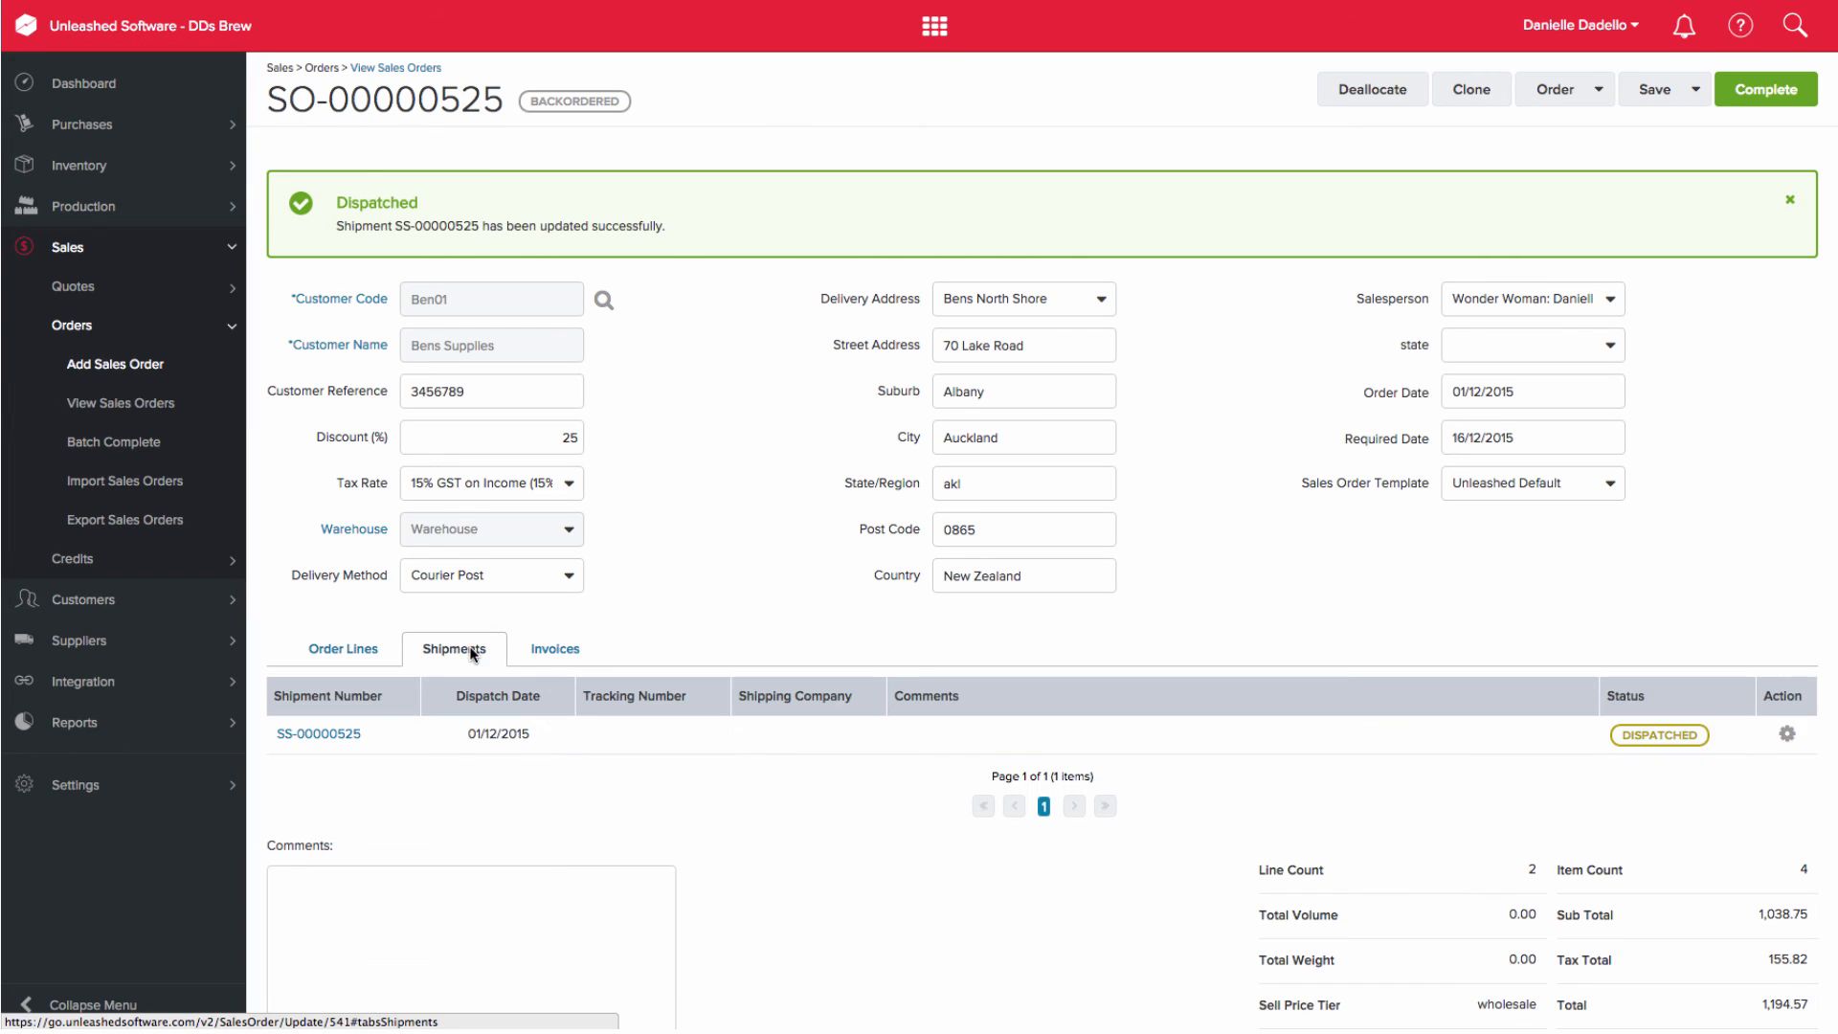
left_click(1787, 734)
left_click(1712, 801)
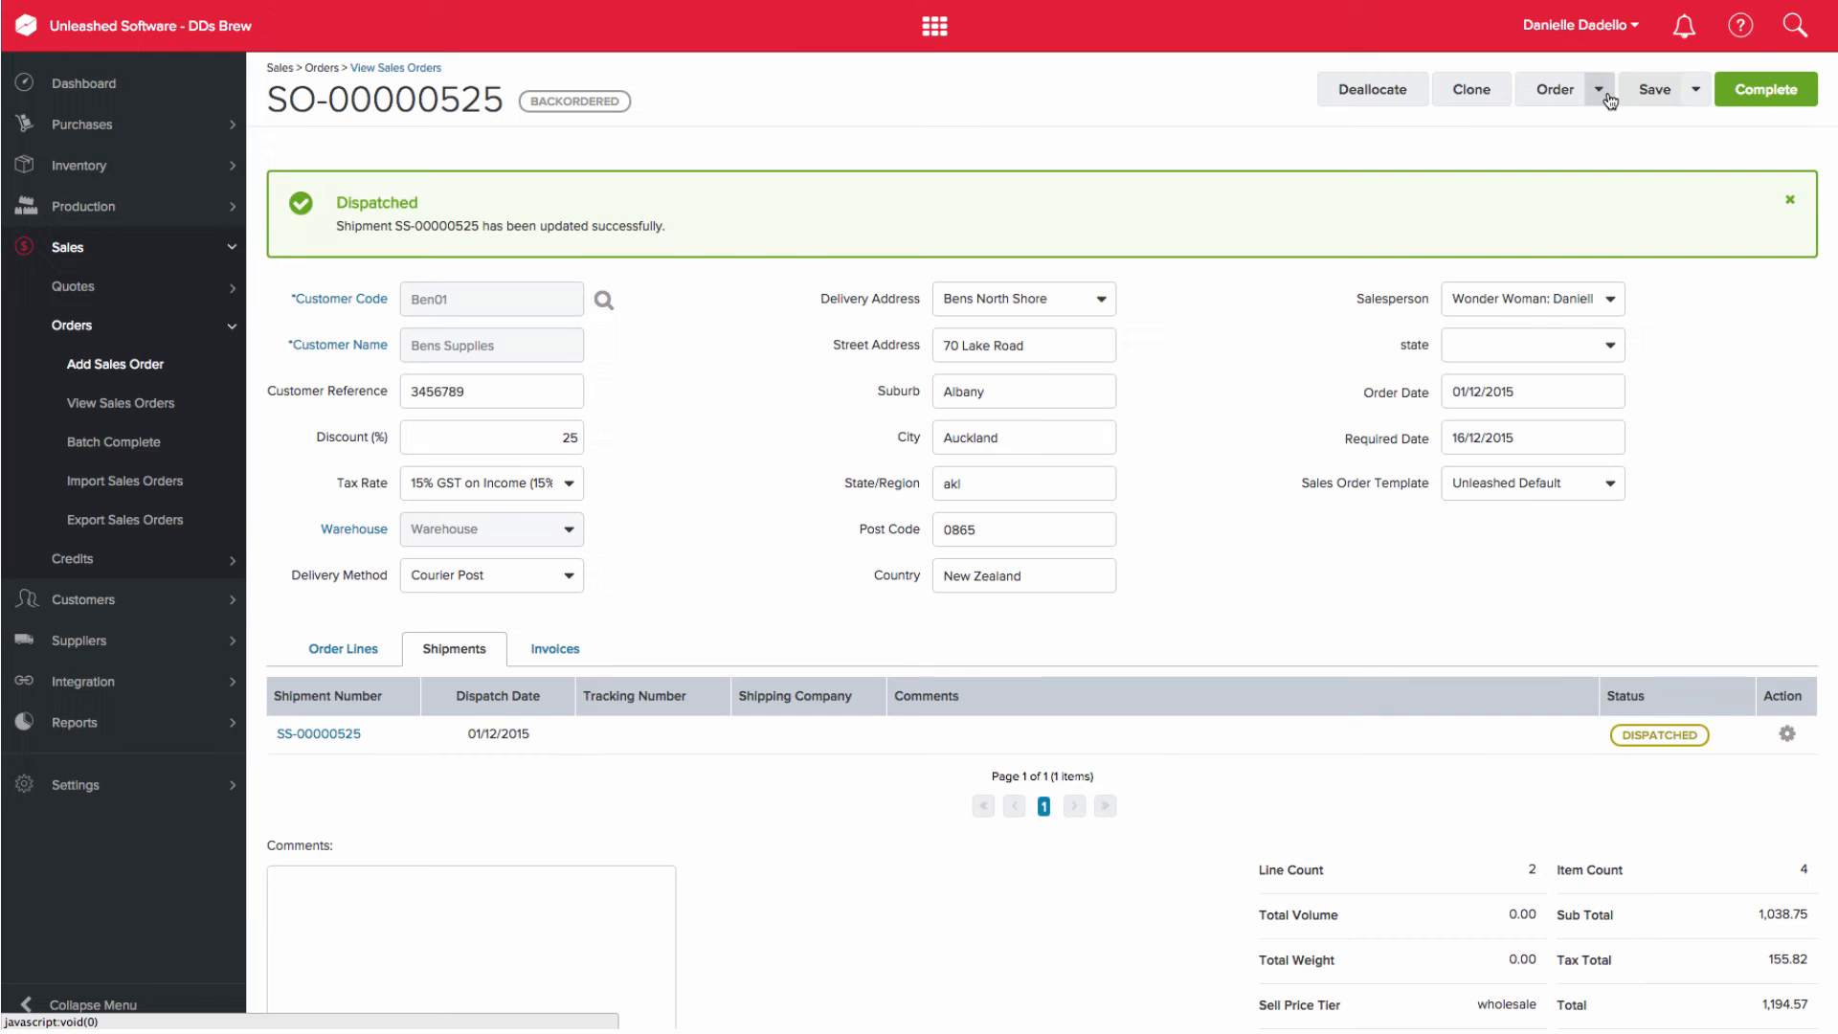
Create an invoice from the sales order and set the Fermo line's quantity to 2.
left_click(1601, 89)
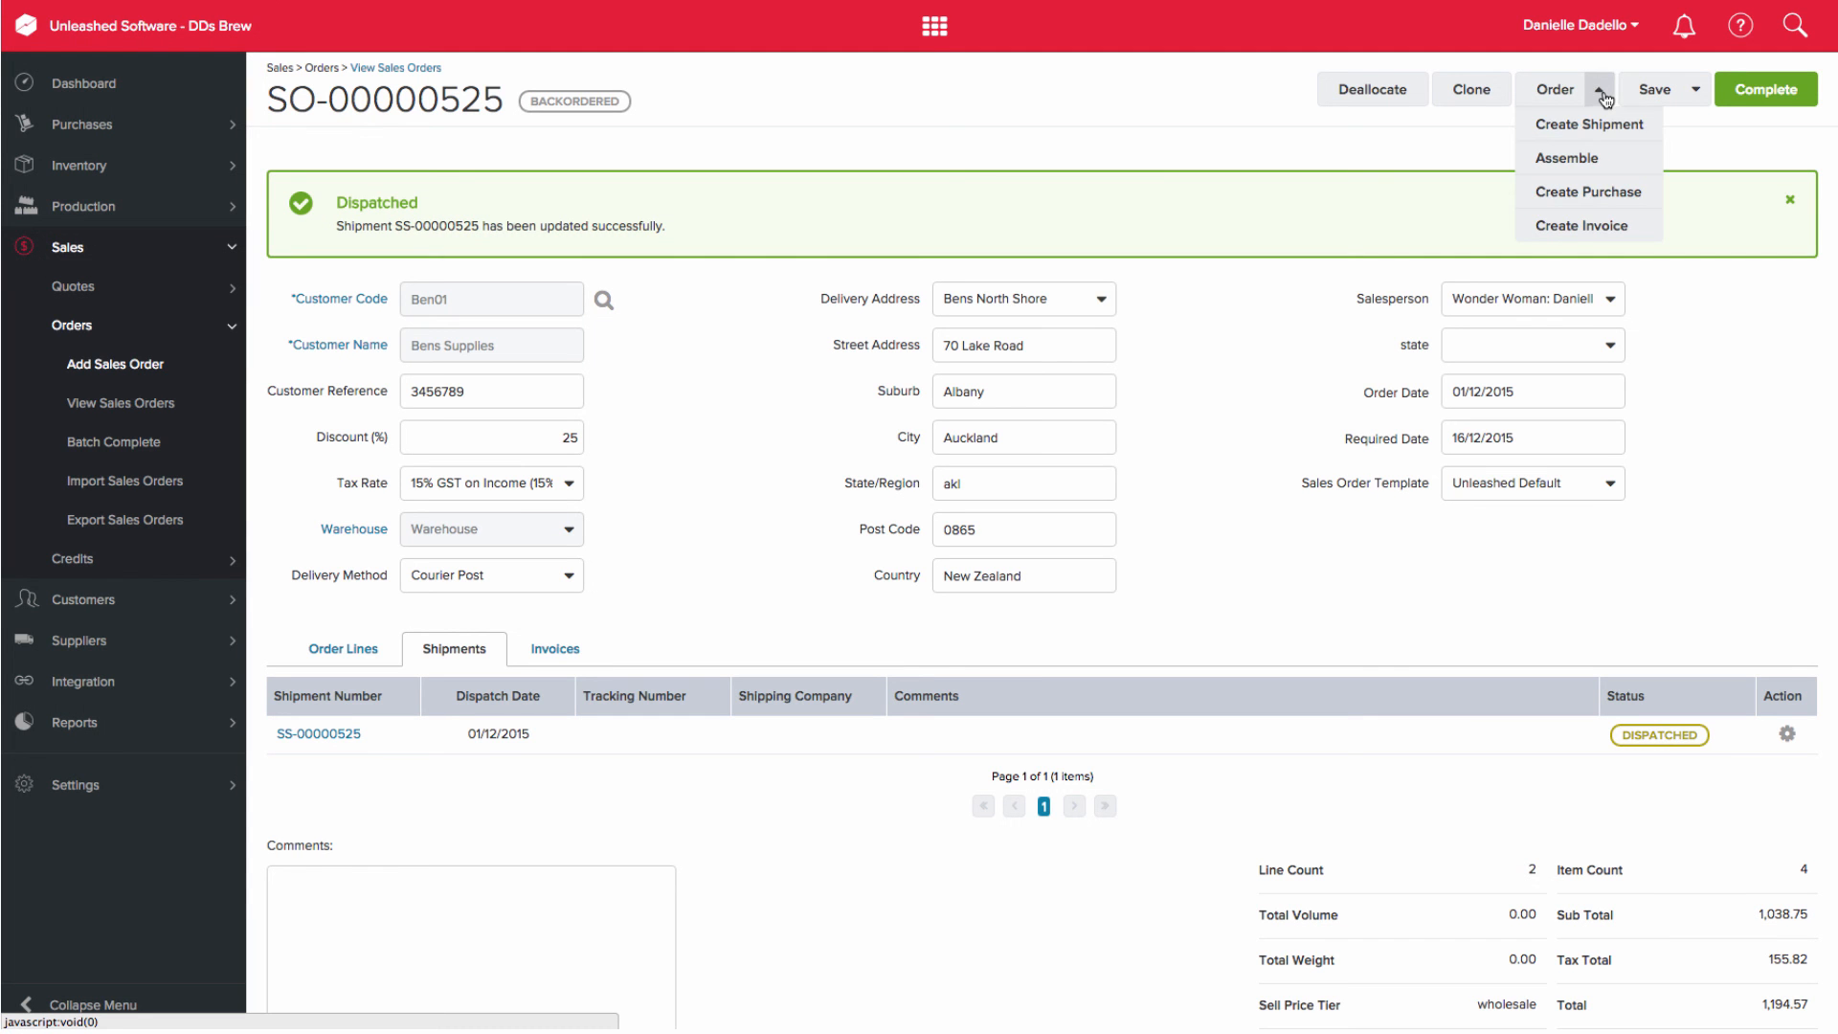
left_click(1567, 228)
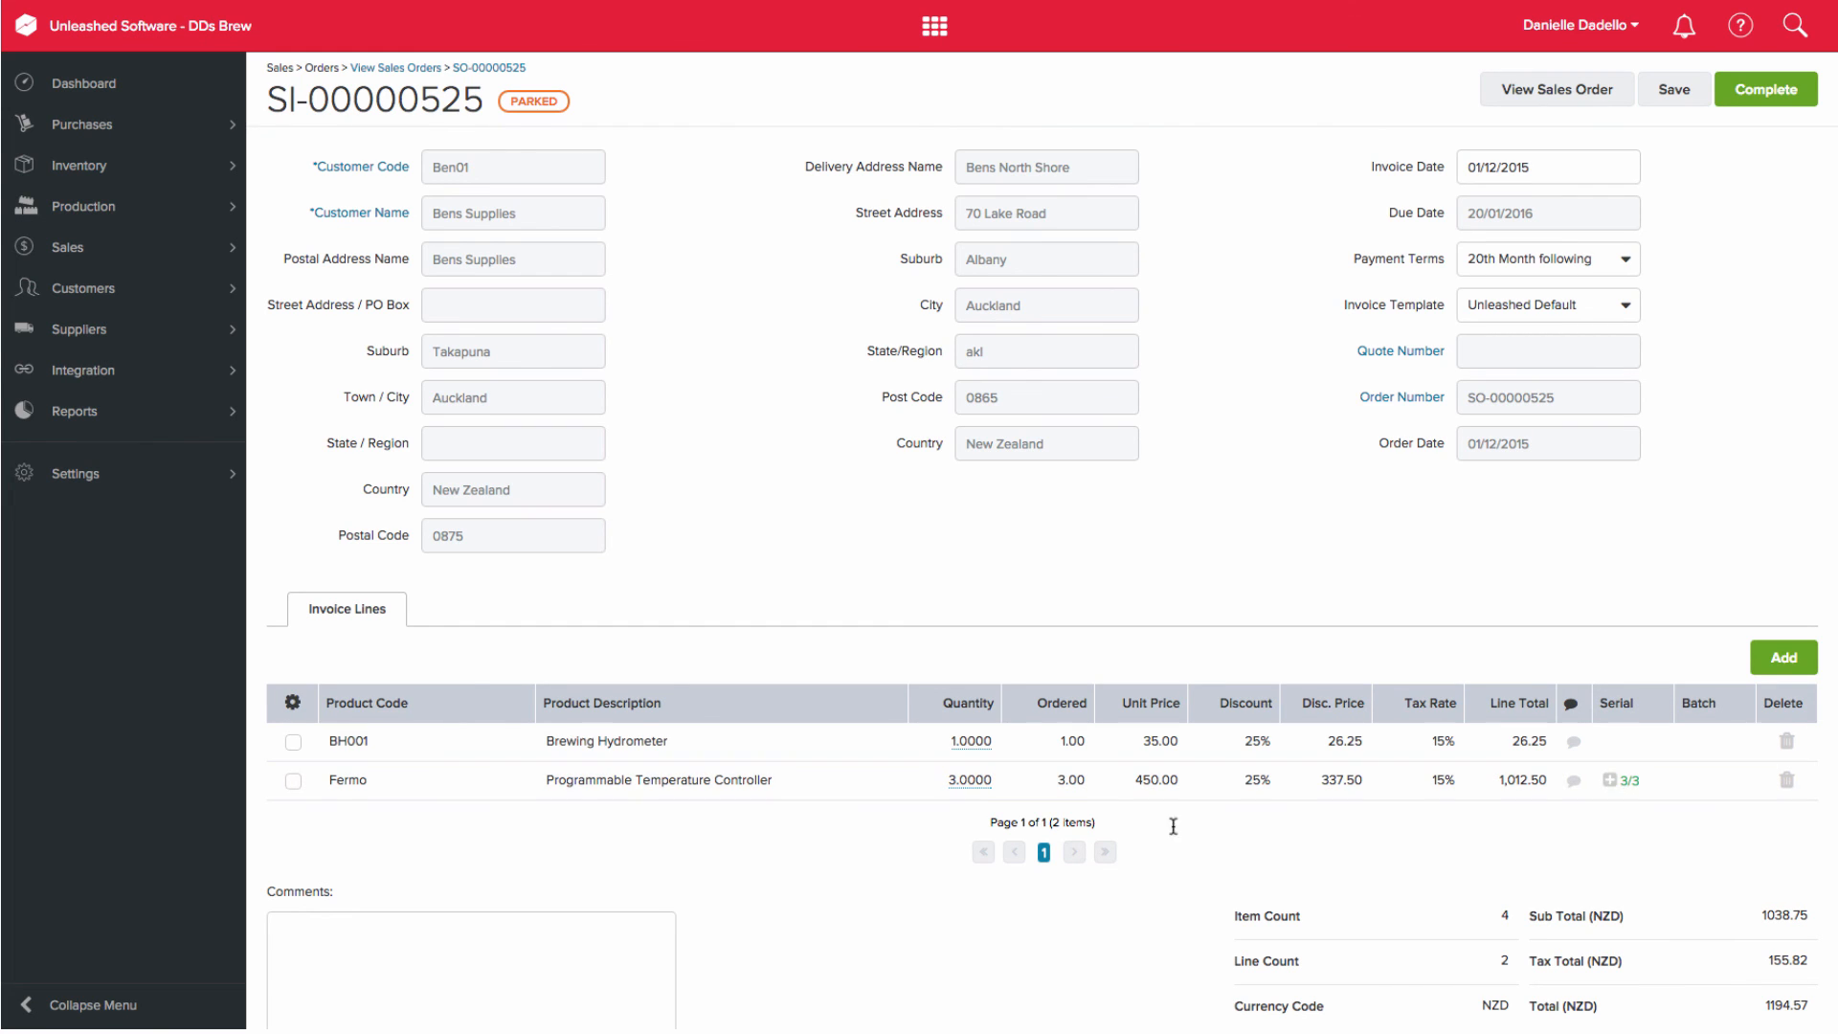
left_click(962, 784)
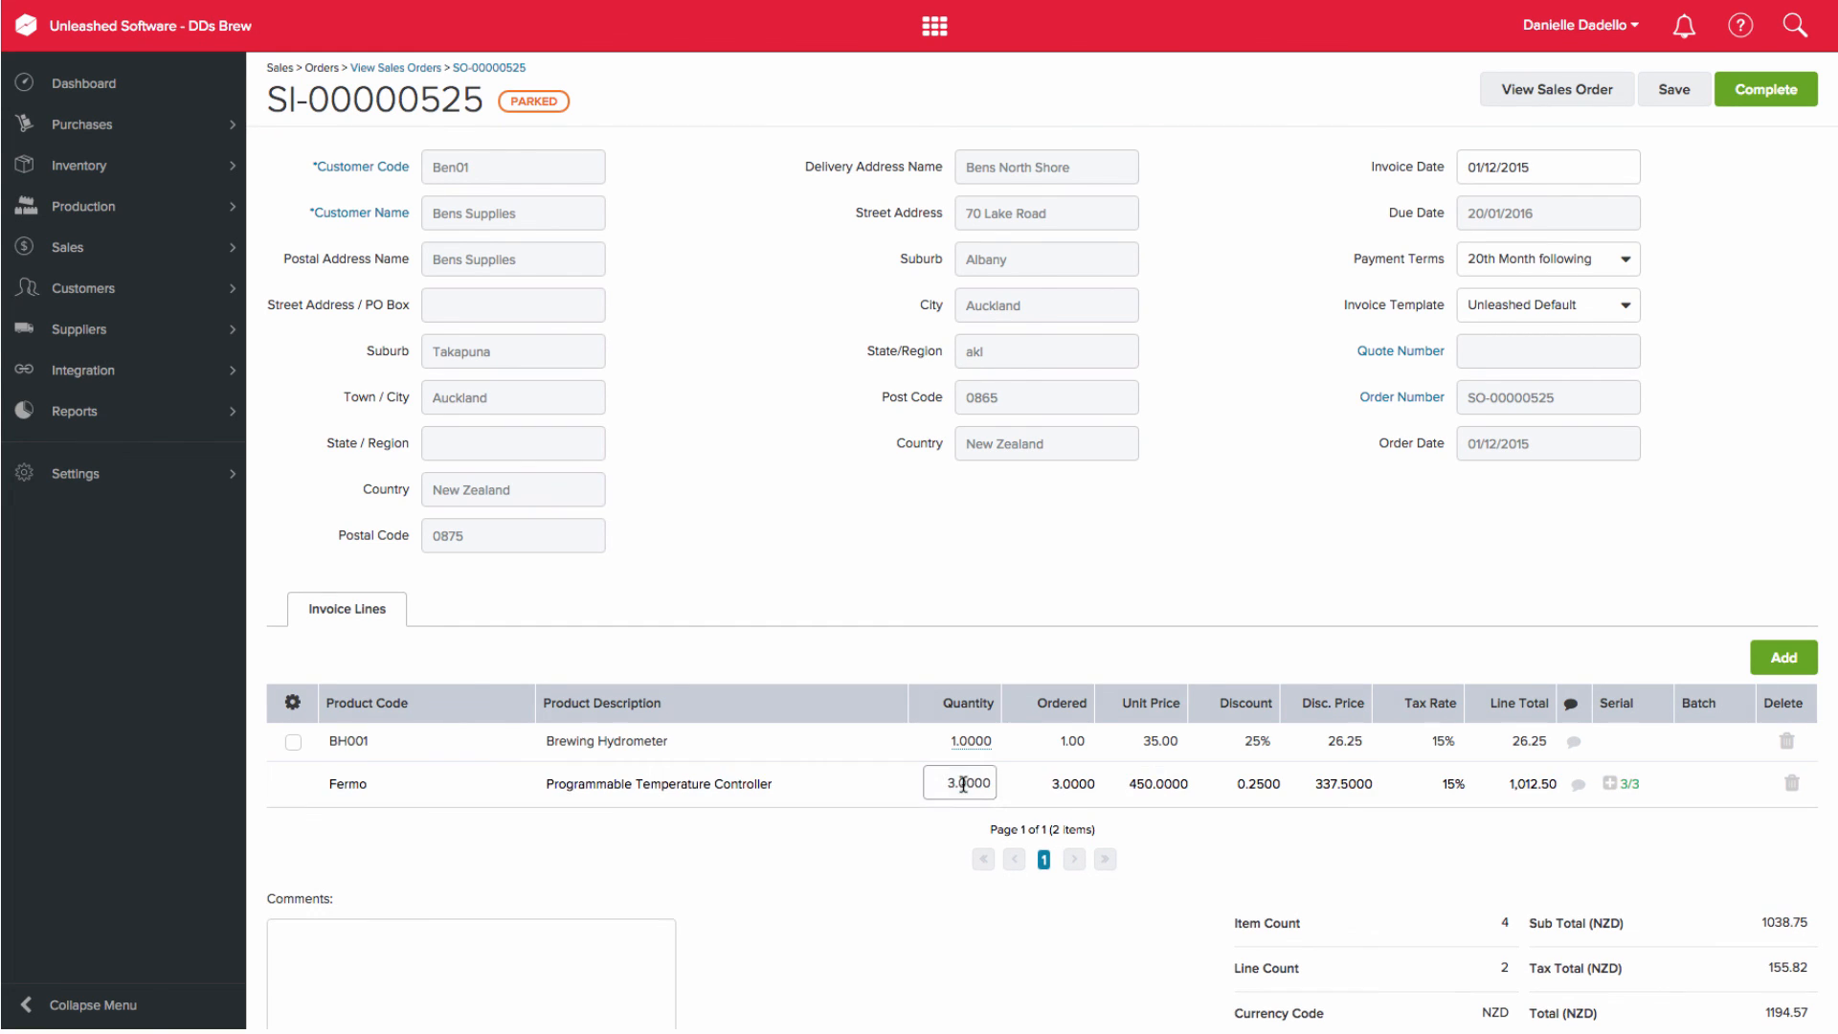
type("2")
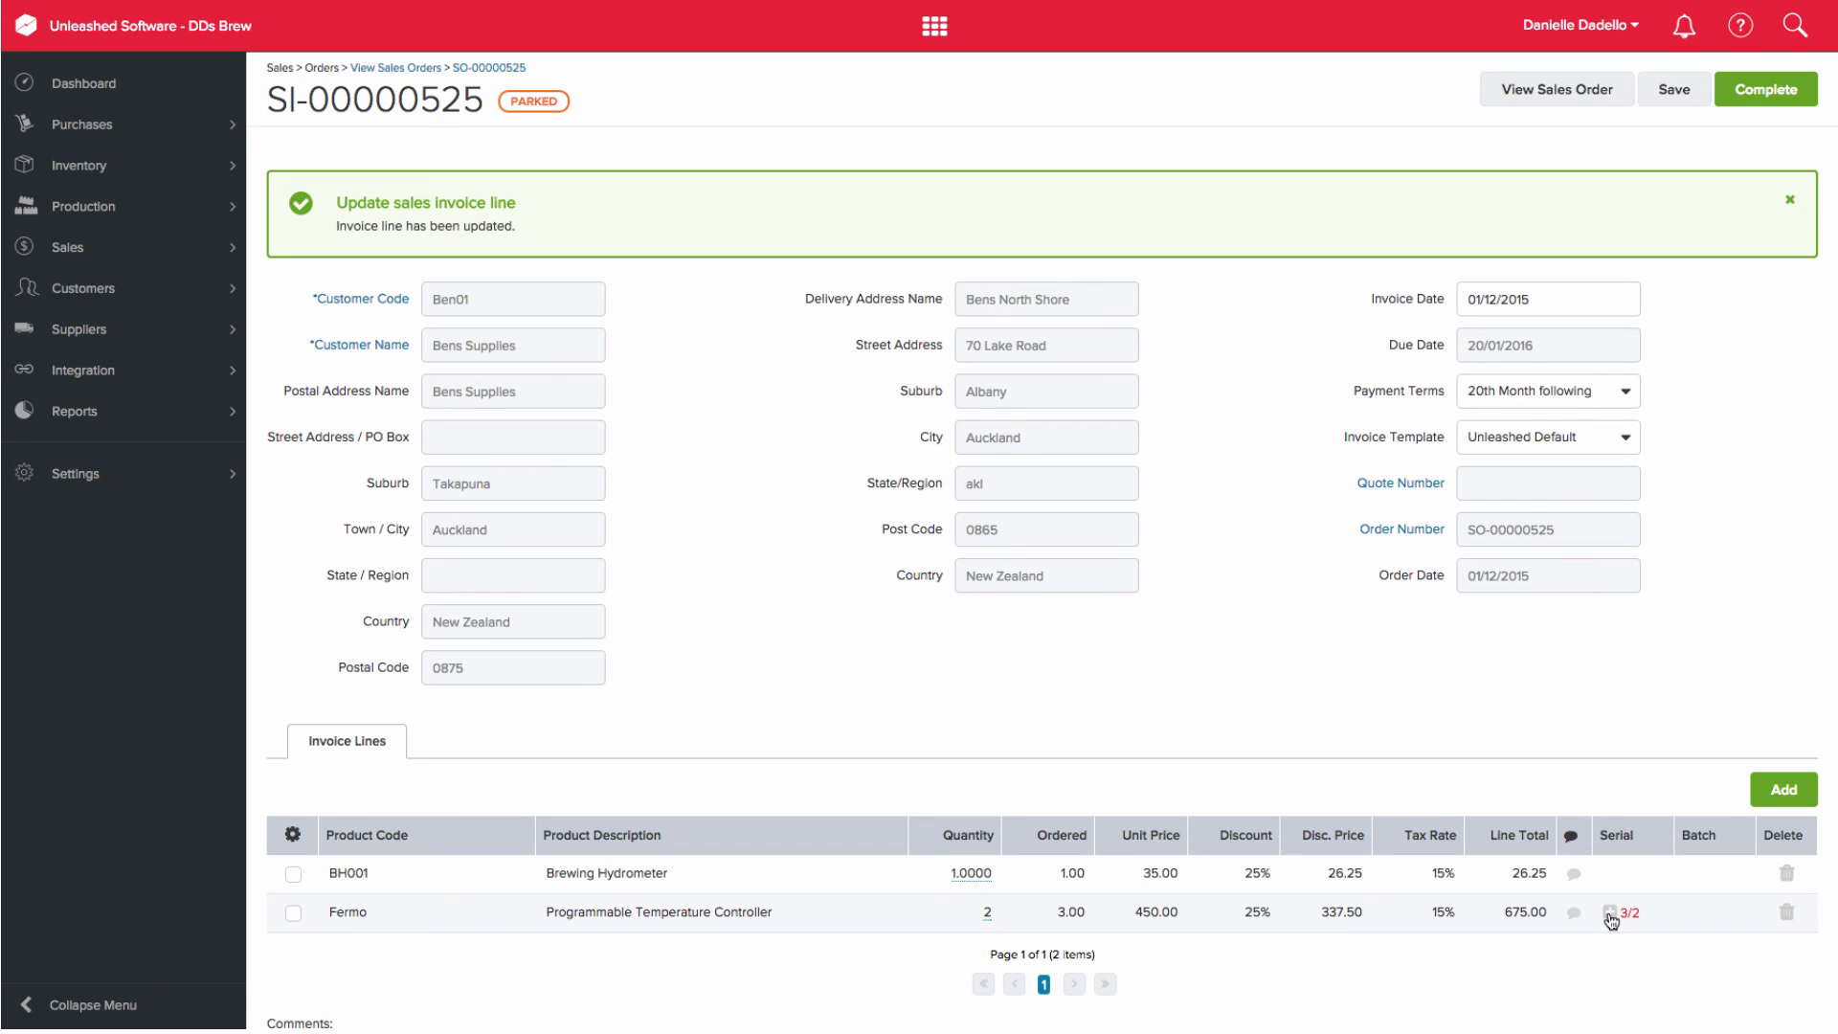
Deselect serial number 7357 on the invoice's Fermo line and complete the invoice.
left_click(1610, 913)
scroll(1819, 679, "down", 1)
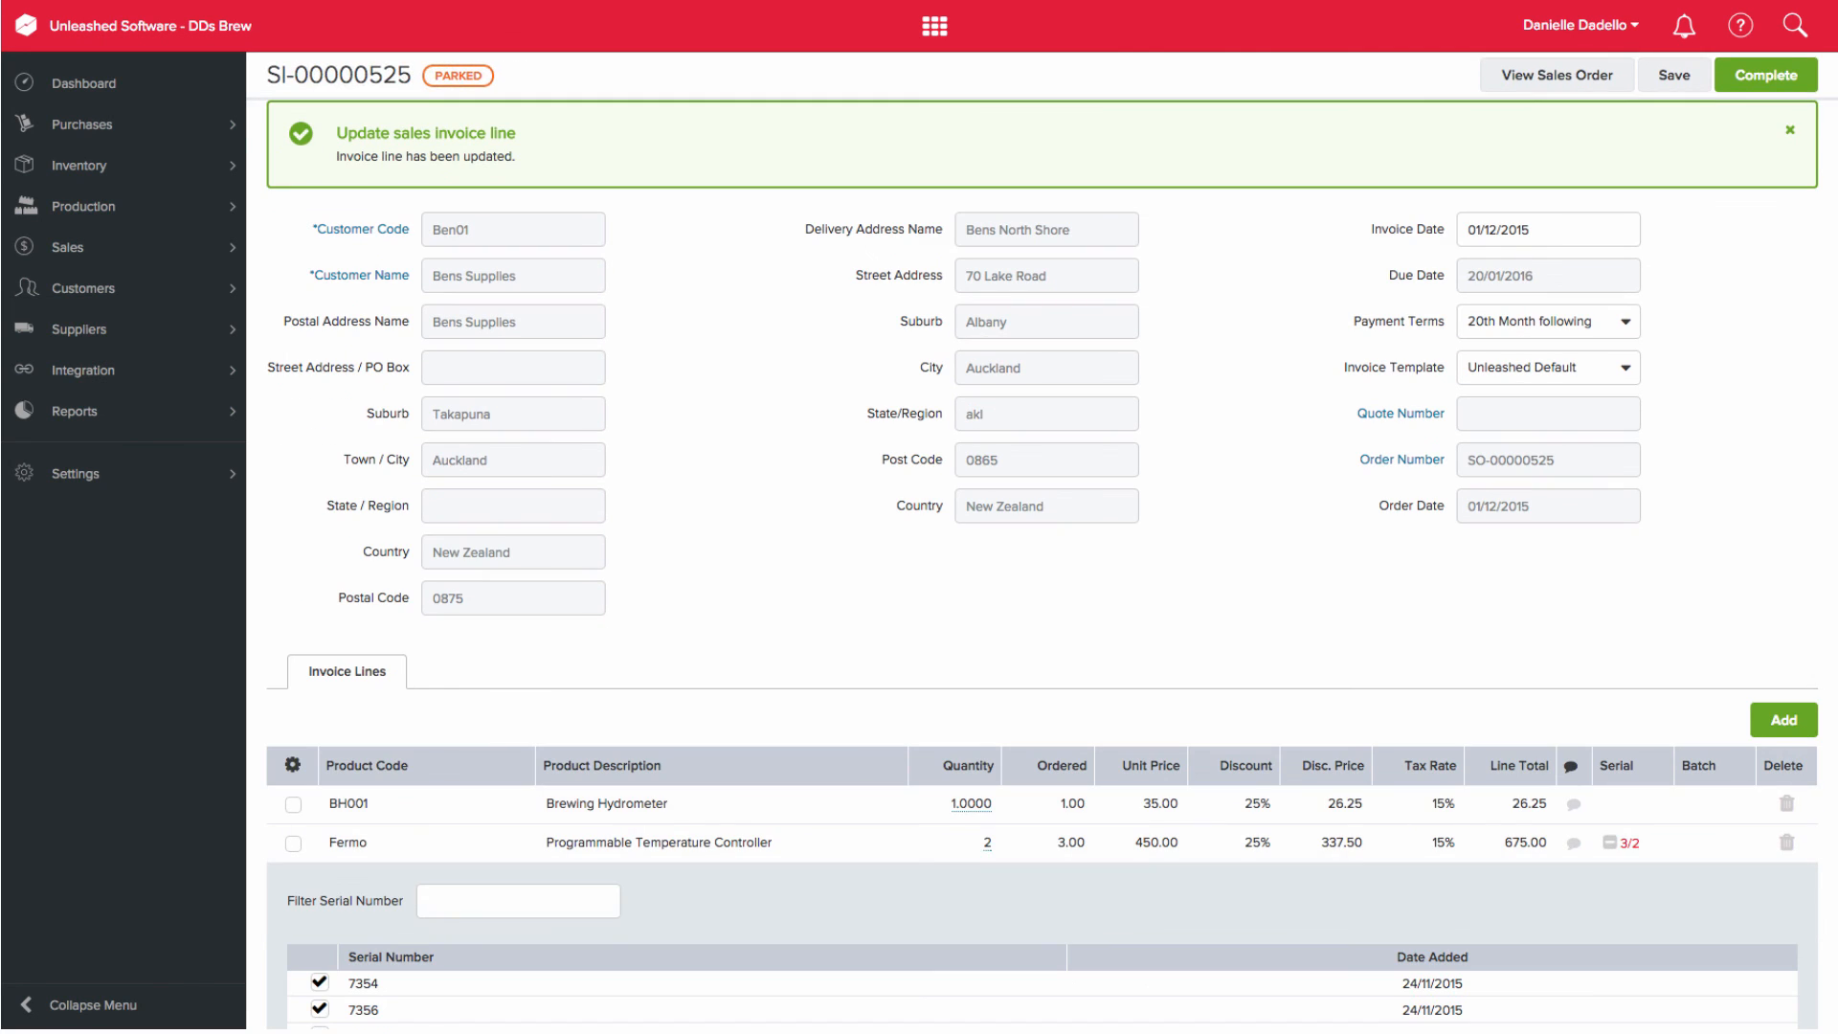
scroll(433, 922, "down", 2)
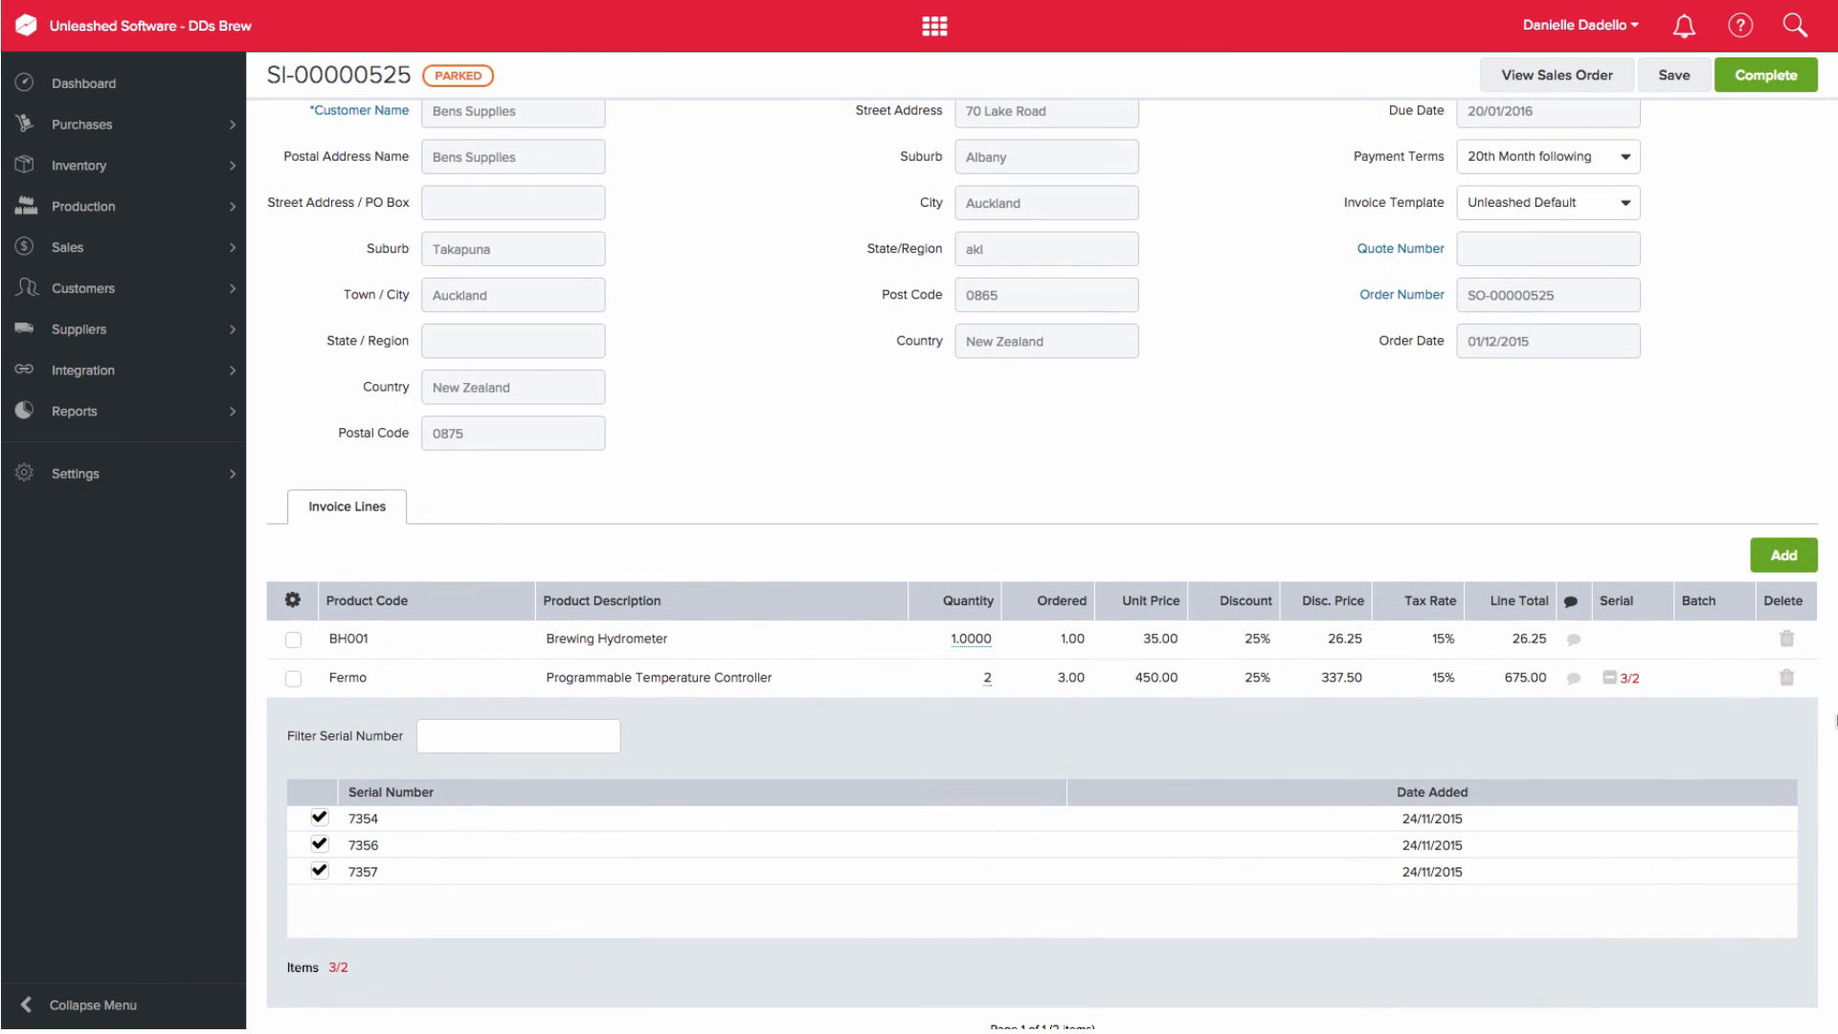
left_click(320, 871)
left_click(1610, 680)
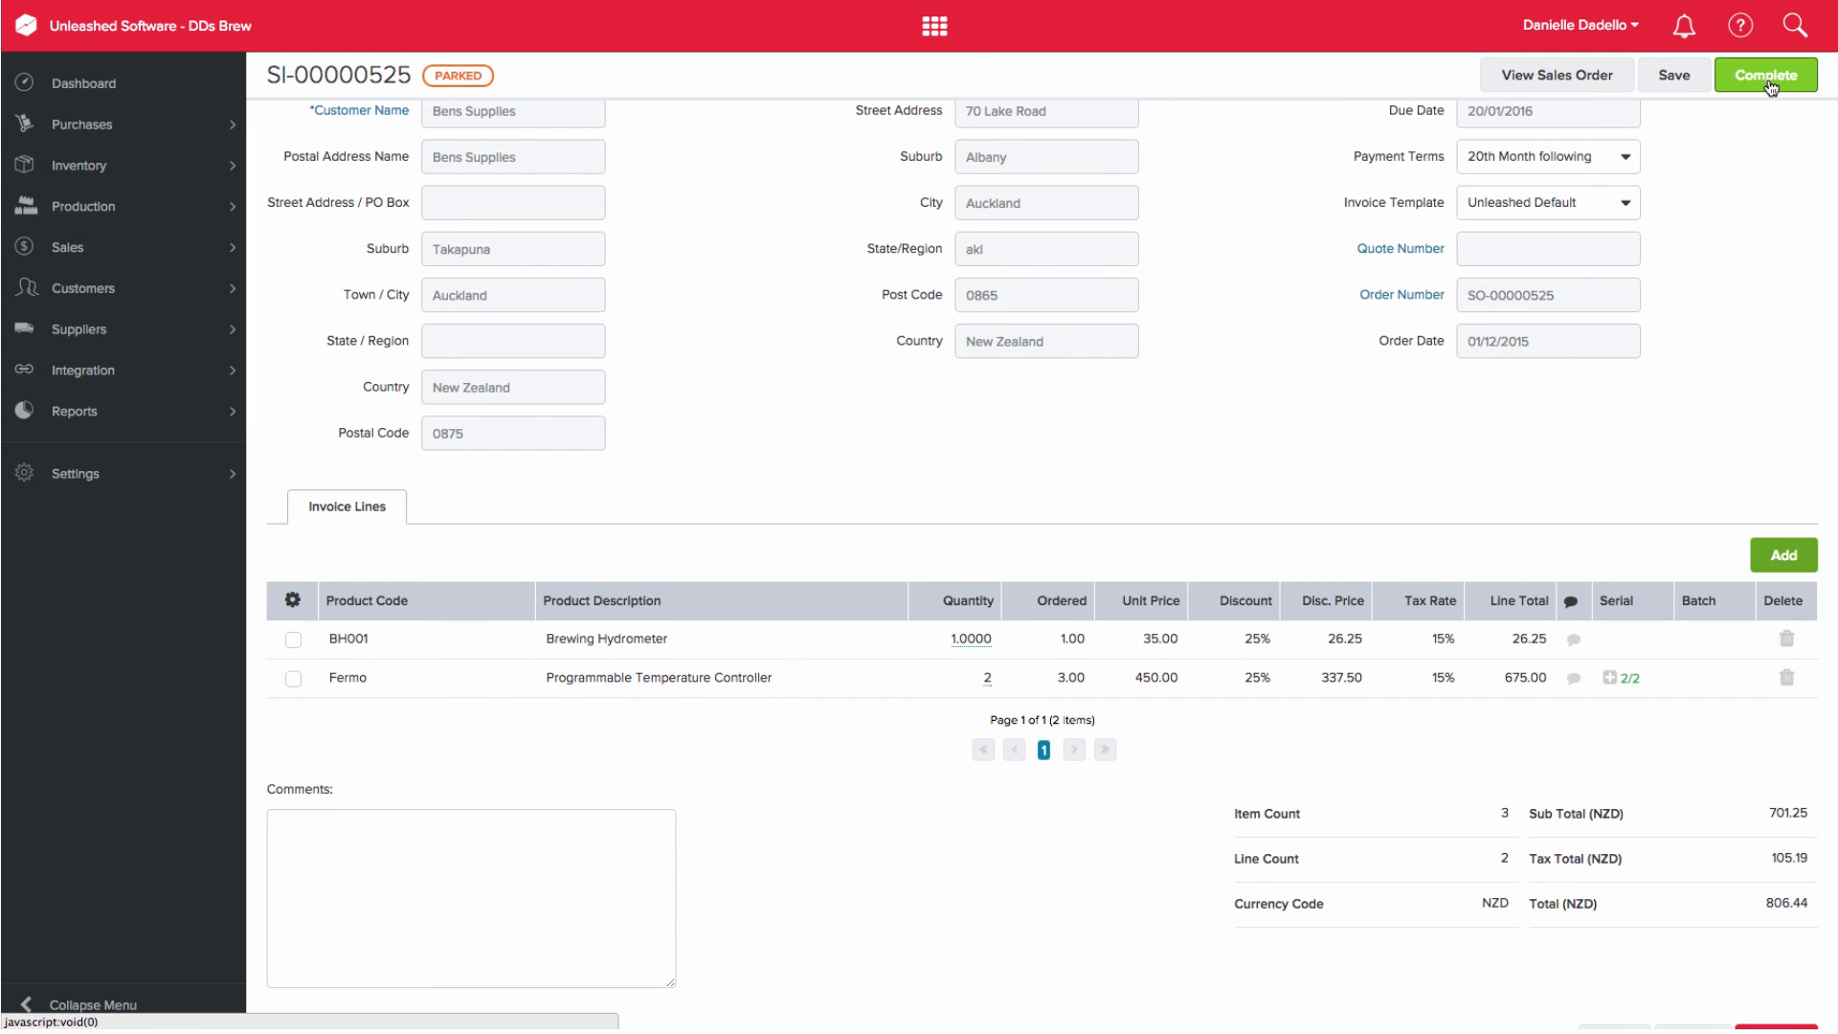
scroll(1771, 86, "down", 2)
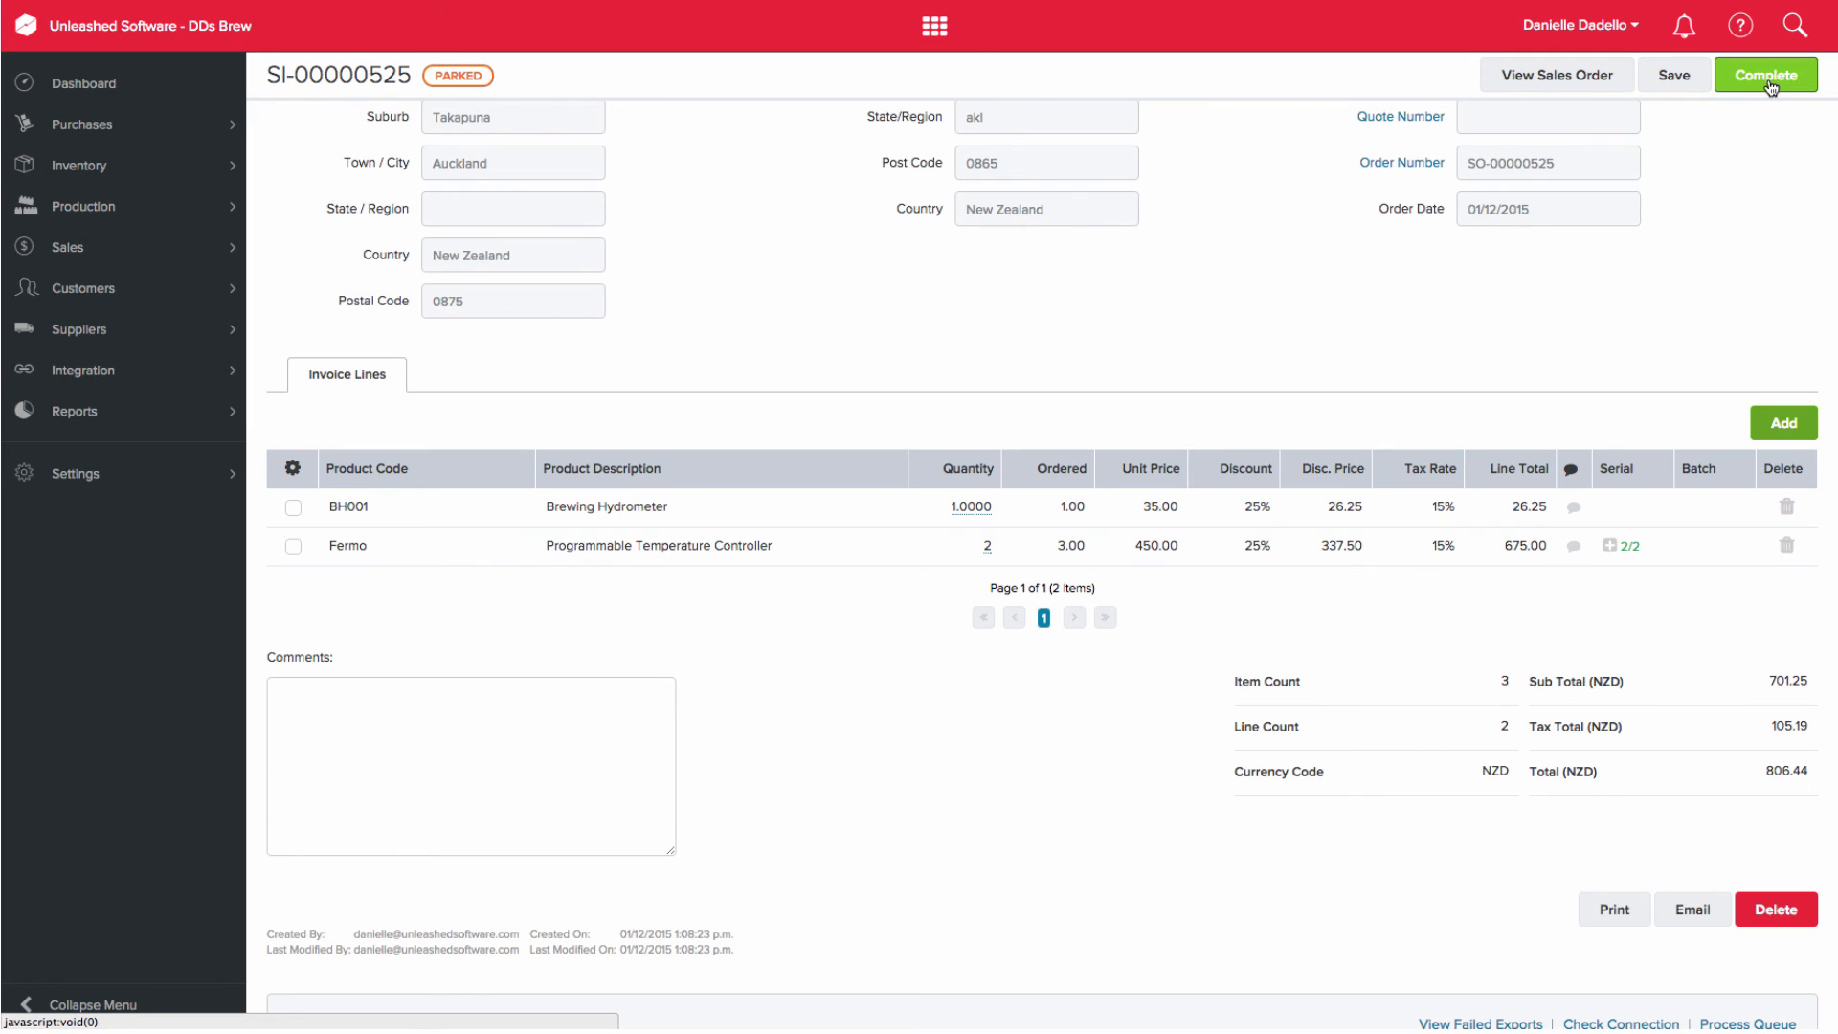
left_click(1766, 76)
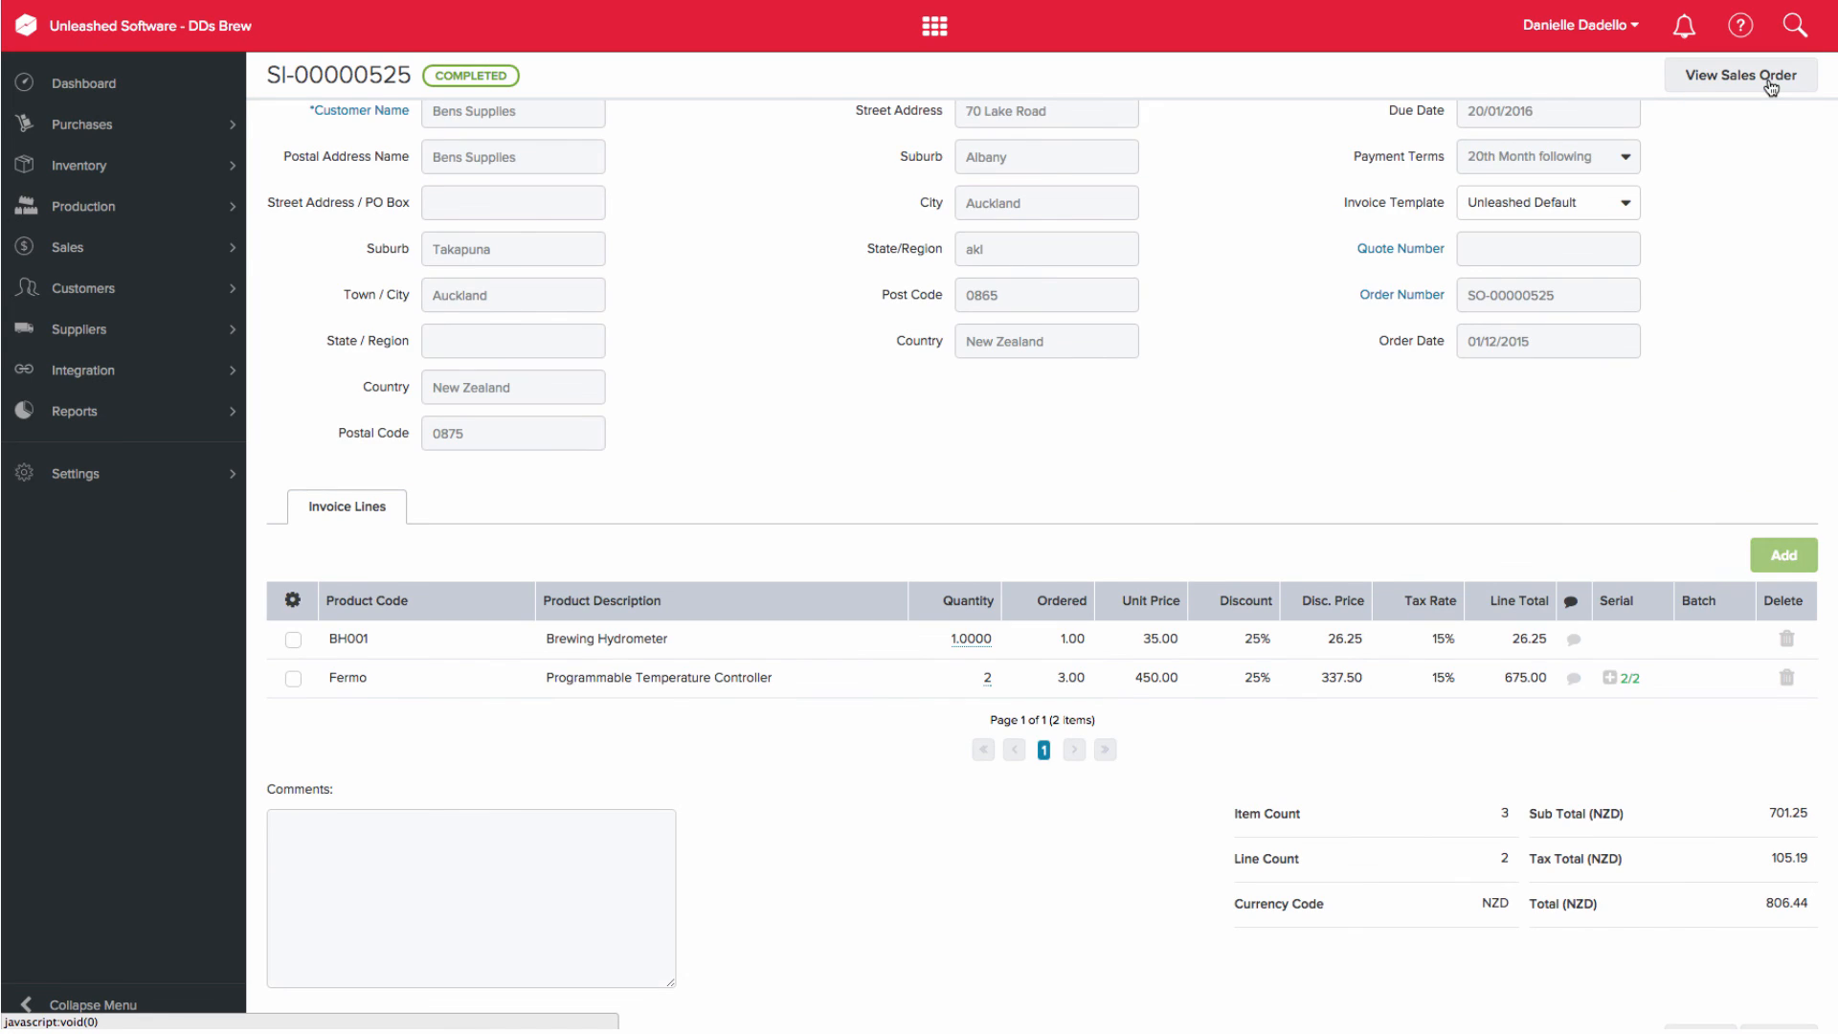